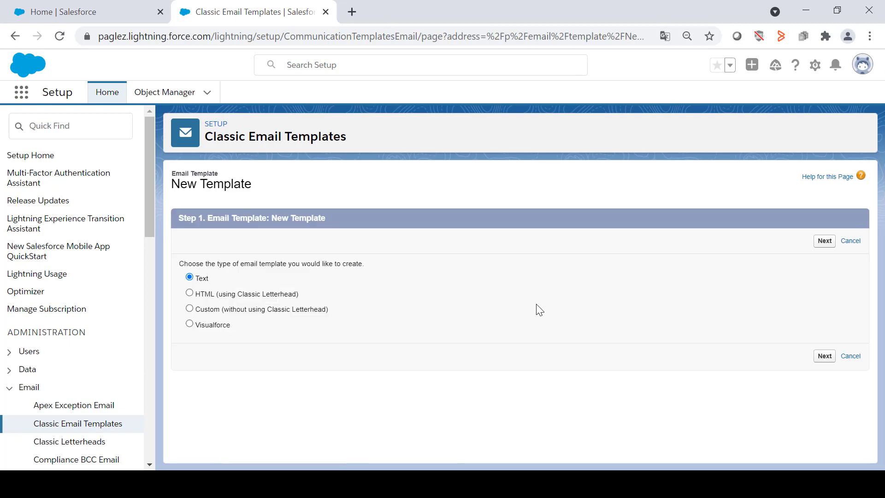
- Start a new text email template in the BMC Remedyforce Emails folder and name it "Approval Reminder Email"
{"action": "left_click", "coordinate": [825, 242]}
{"action": "left_click", "coordinate": [361, 239]}
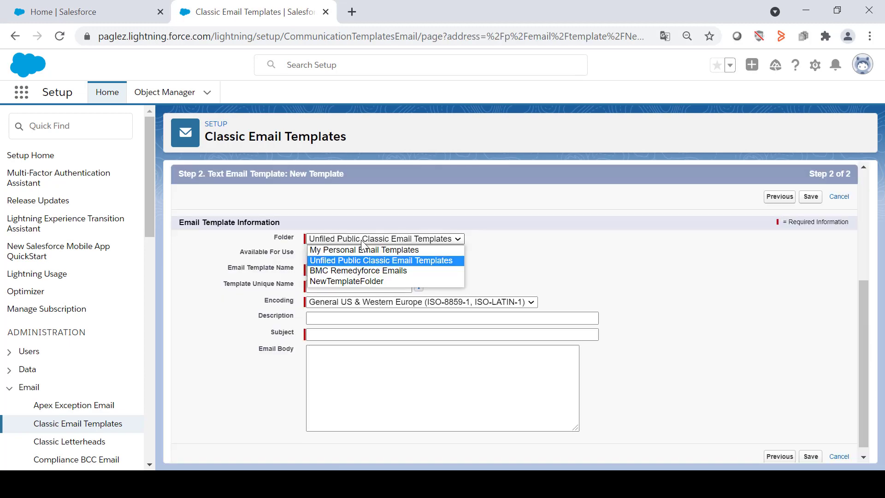
{"action": "left_click", "coordinate": [387, 270]}
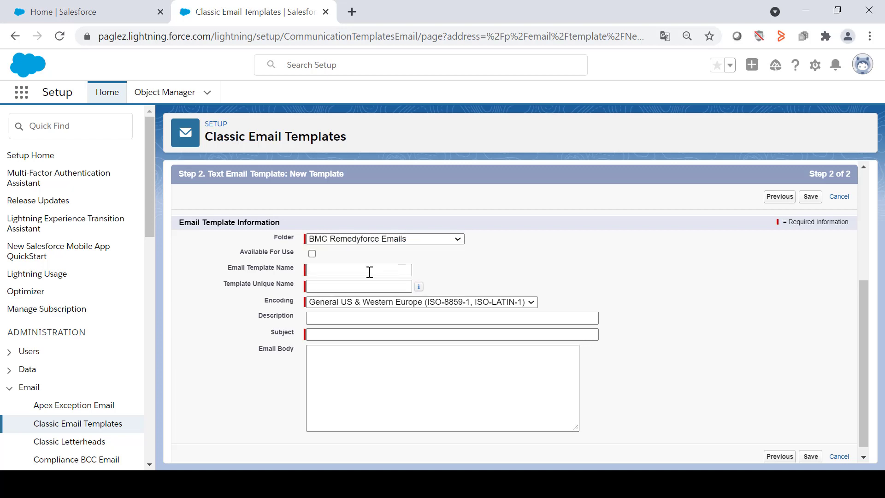
{"action": "type", "text": "Approval Reminder Email"}
- Set the subject to "Approval Reminder" and write the incident approval notice with Number, Opened Date and Description labels in the email body
{"action": "left_click", "coordinate": [365, 335]}
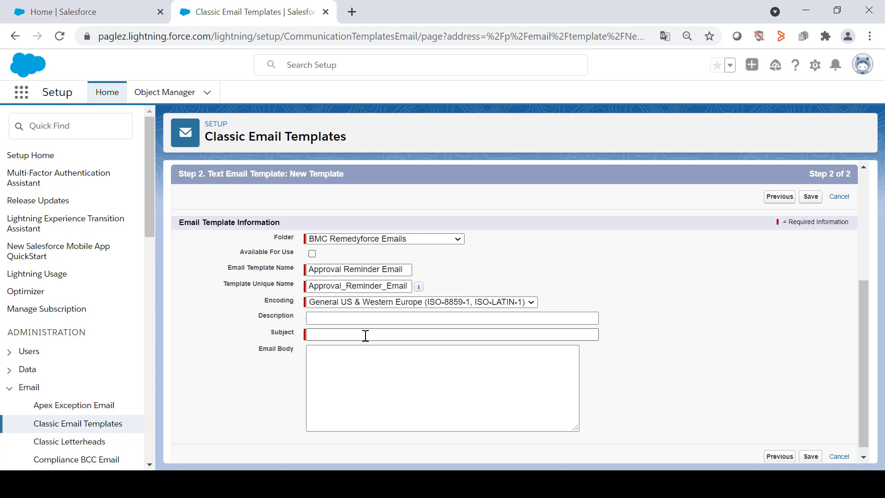
{"action": "type", "text": "Approval Reminder"}
{"action": "left_click", "coordinate": [460, 371]}
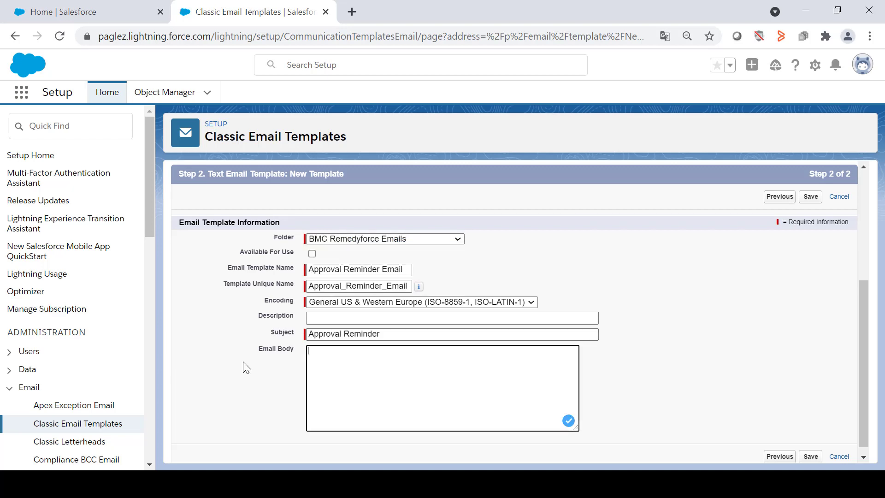
{"action": "type", "text": "Hello  You have an Incident record waiting for your approval  Please find record details below:  Number:  Opened Date:  Description:  Thanks"}
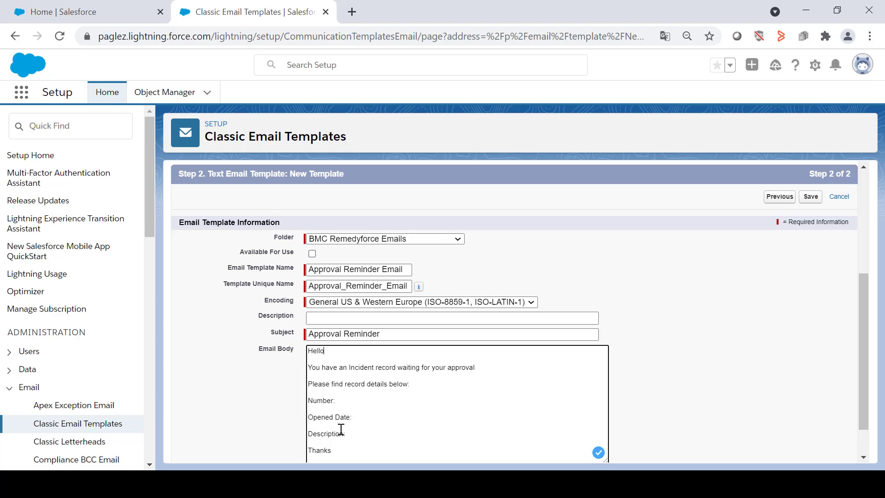
- Insert the Incident Number merge field {!BMCServiceDesk__Incident__c.Name} after the "Number:" label in the email body
{"action": "left_click_drag", "start_coordinate": [867, 298], "coordinate": [863, 220]}
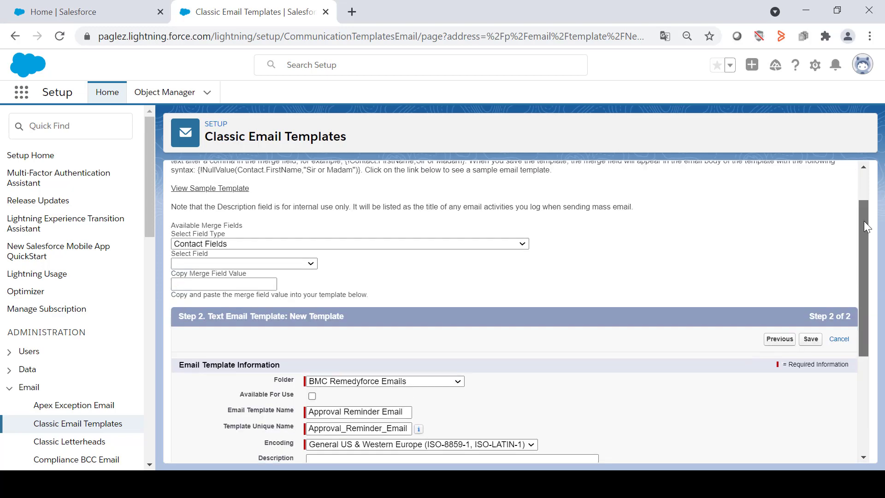
{"action": "left_click", "coordinate": [226, 251]}
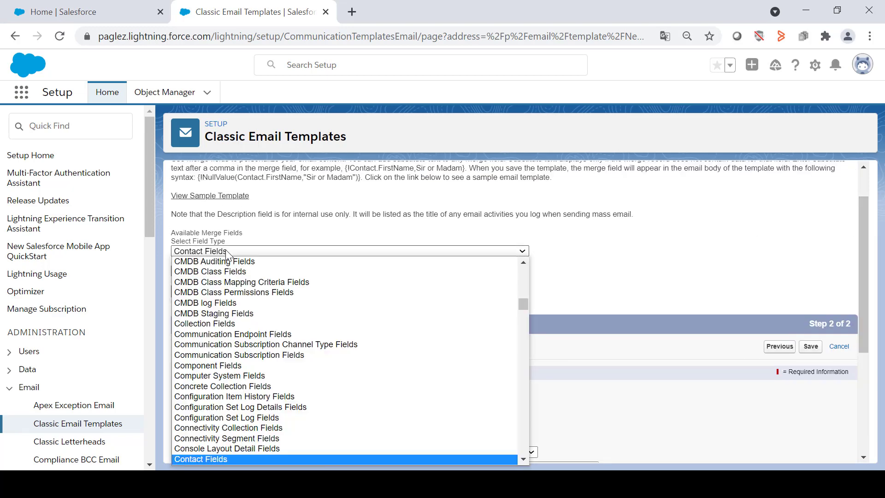
{"action": "scroll", "coordinate": [510, 309], "scroll_direction": "down", "scroll_amount": 15}
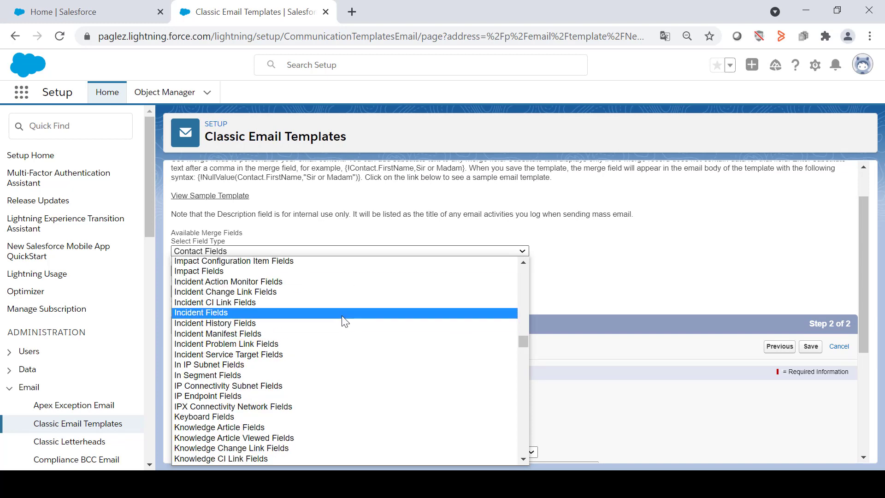
{"action": "left_click", "coordinate": [341, 311]}
{"action": "left_click", "coordinate": [329, 271]}
{"action": "left_click", "coordinate": [305, 162]}
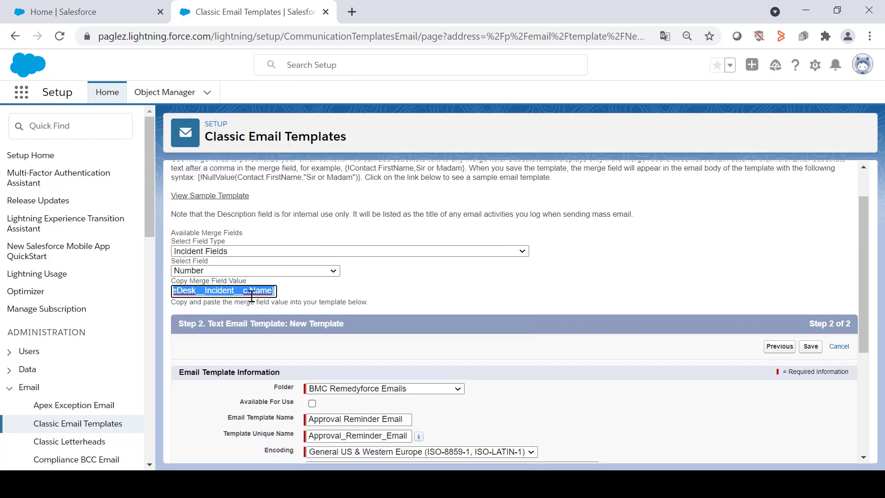
{"action": "right_click", "coordinate": [252, 295]}
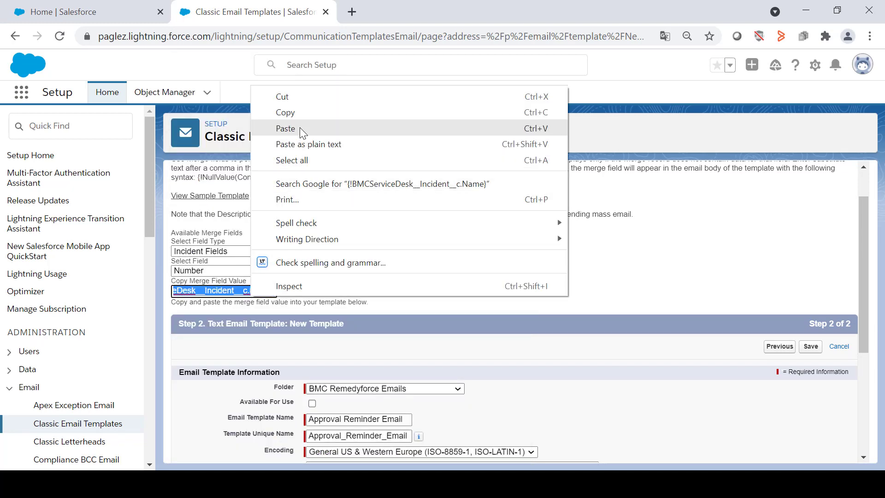
{"action": "left_click", "coordinate": [295, 113]}
{"action": "left_click_drag", "start_coordinate": [865, 231], "coordinate": [869, 332]}
{"action": "left_click", "coordinate": [350, 383]}
{"action": "key", "text": "ctrl+v"}
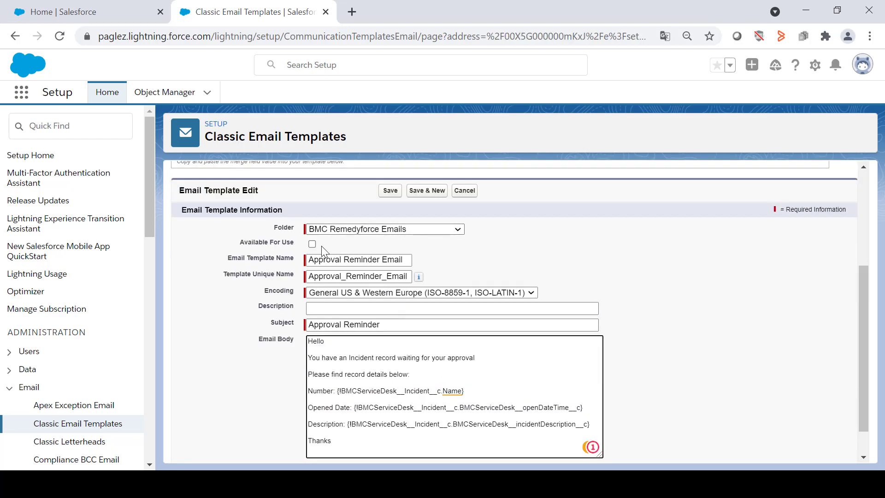
- Make the Approval Reminder Email template available for use and save it
{"action": "left_click", "coordinate": [312, 244]}
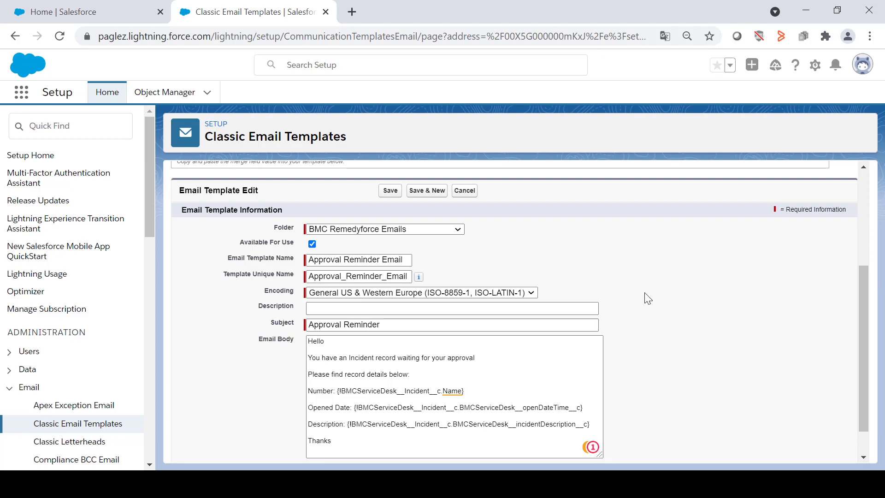
{"action": "left_click", "coordinate": [392, 362]}
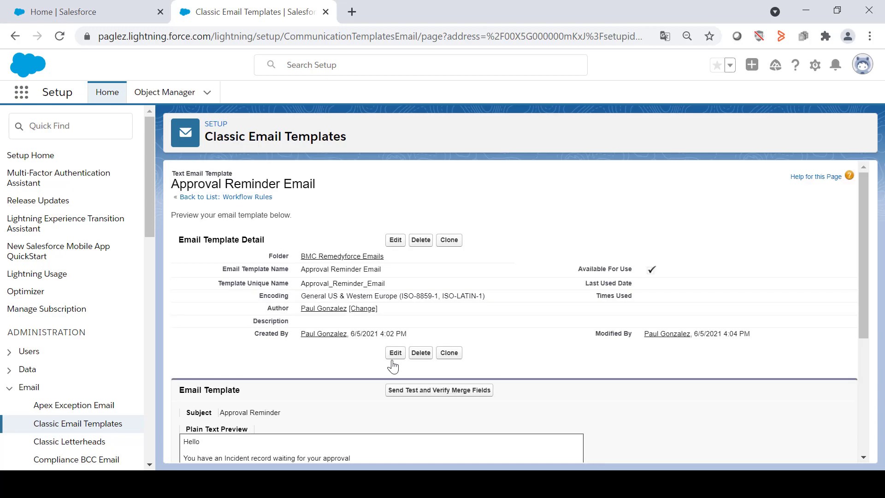
- Find the Incident object in Object Manager and open its Fields & Relationships
{"action": "left_click", "coordinate": [60, 126]}
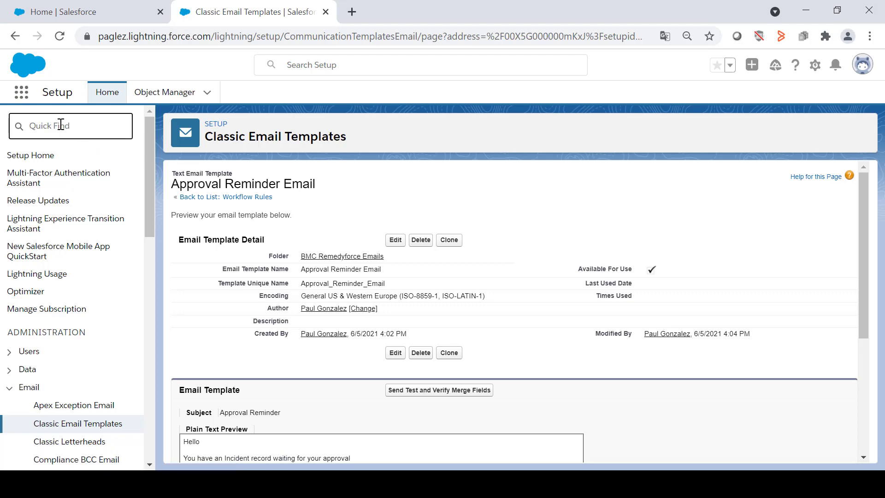
{"action": "type", "text": "object"}
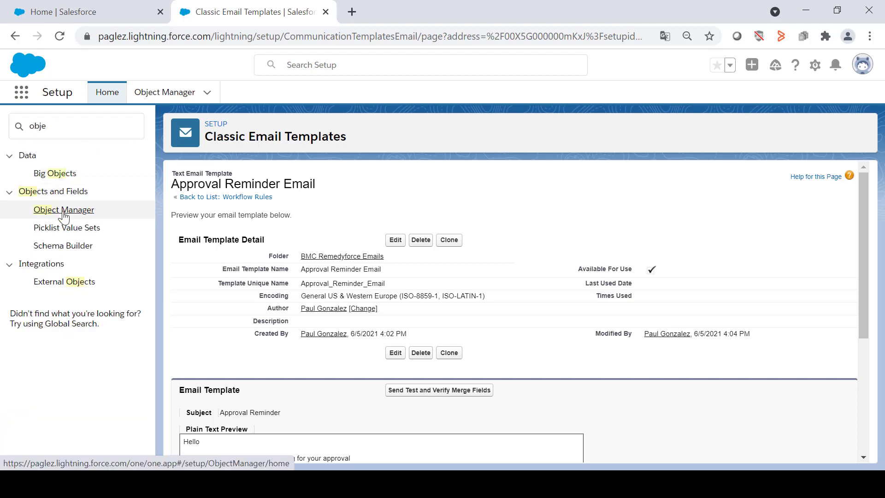
{"action": "left_click", "coordinate": [64, 210]}
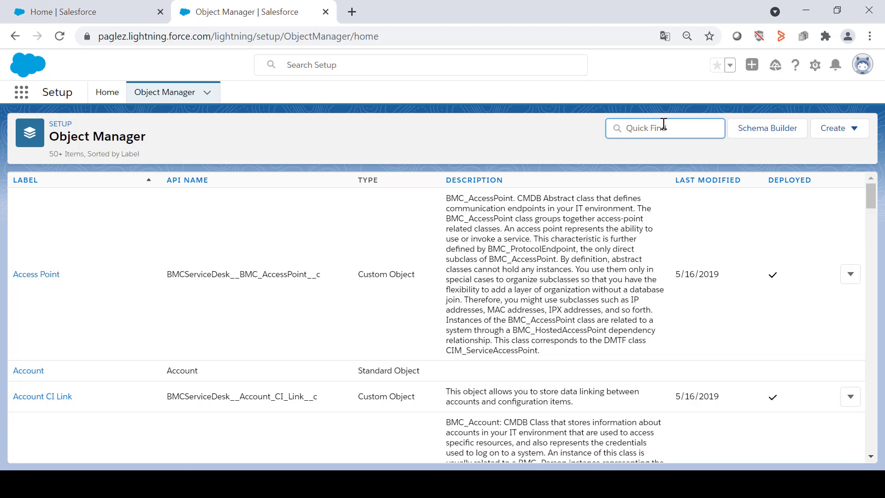
{"action": "type", "text": "Incident"}
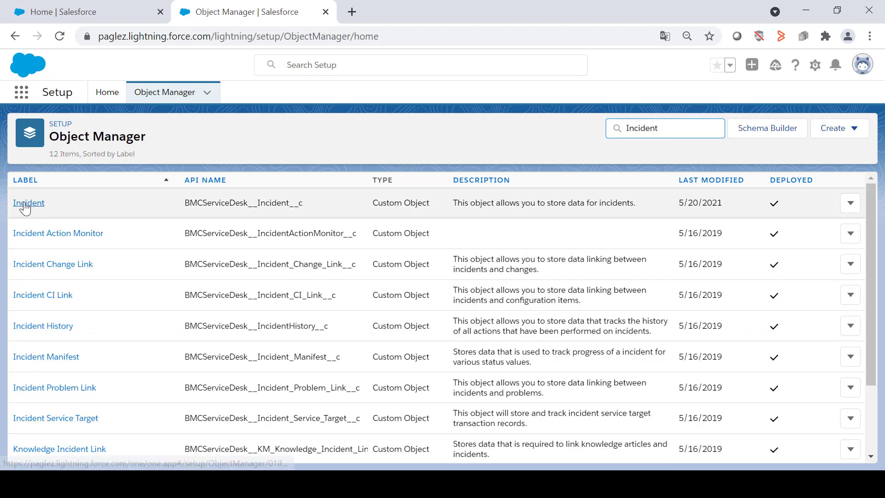
{"action": "left_click", "coordinate": [25, 206]}
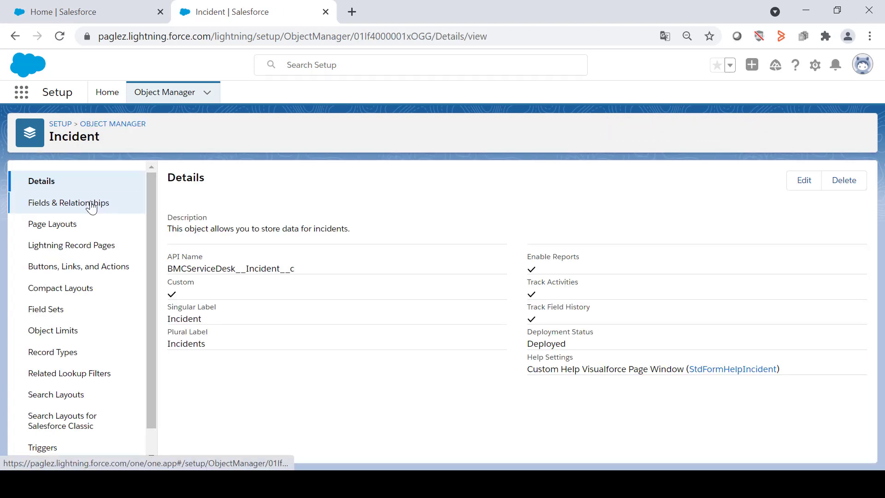
{"action": "left_click", "coordinate": [91, 207]}
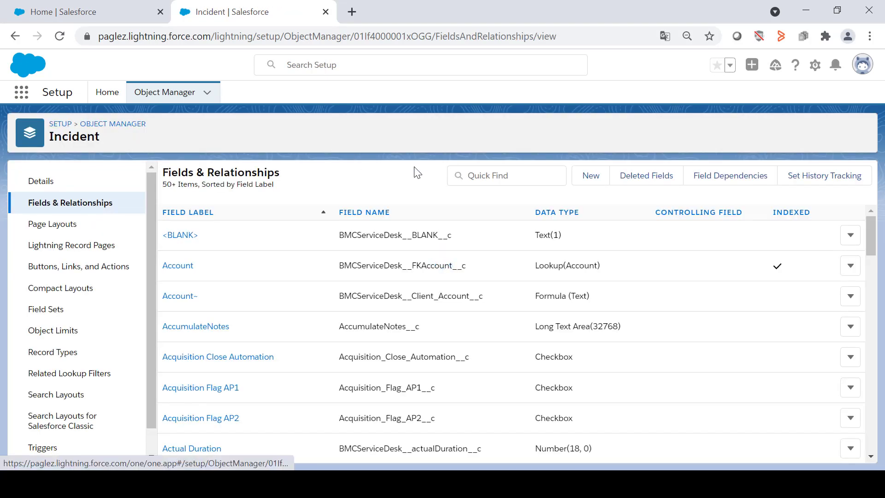
- Start a new custom field on the Incident object with the Checkbox data type
{"action": "left_click", "coordinate": [600, 183]}
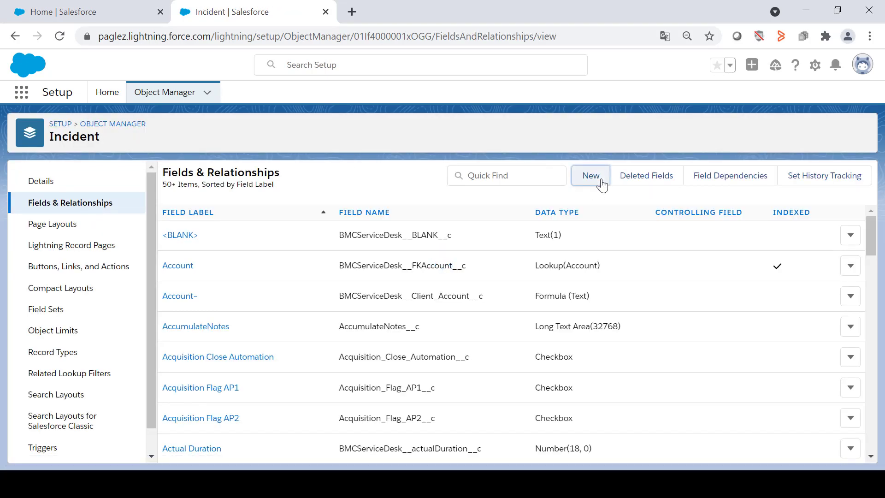
{"action": "scroll", "coordinate": [178, 369], "scroll_direction": "down", "scroll_amount": 4}
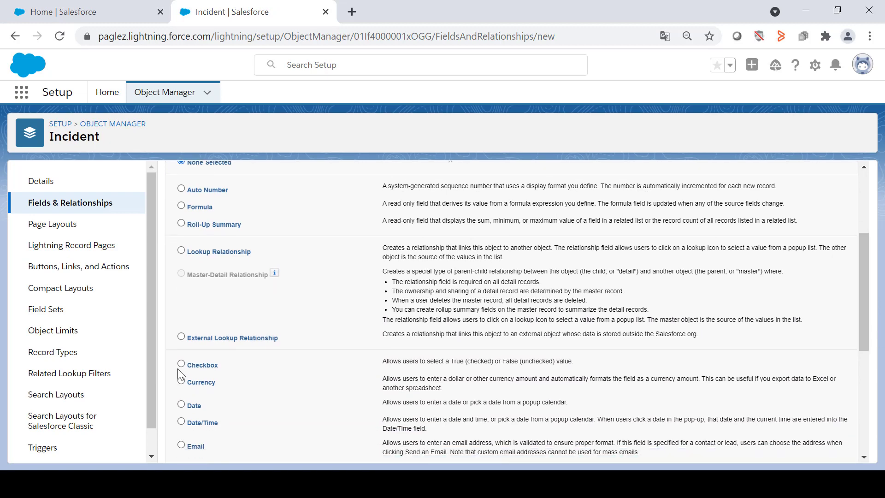
{"action": "left_click", "coordinate": [180, 365]}
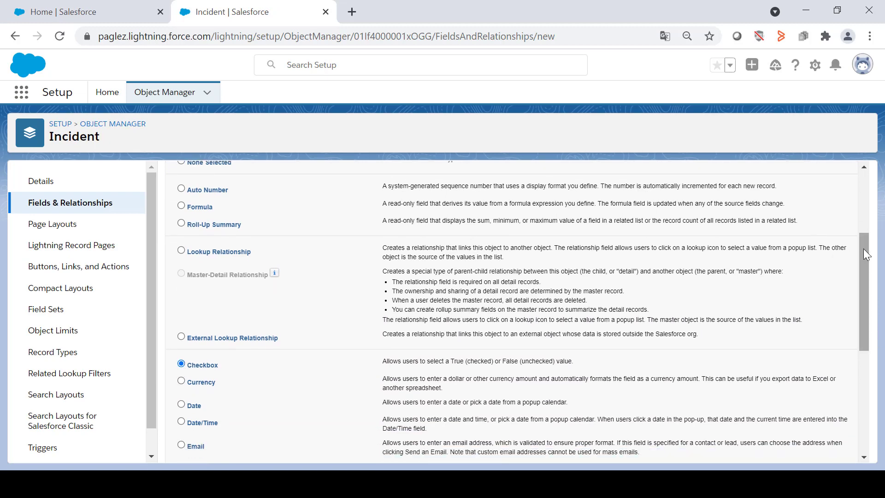
{"action": "scroll", "coordinate": [865, 255], "scroll_direction": "up", "scroll_amount": 5}
{"action": "left_click", "coordinate": [814, 242]}
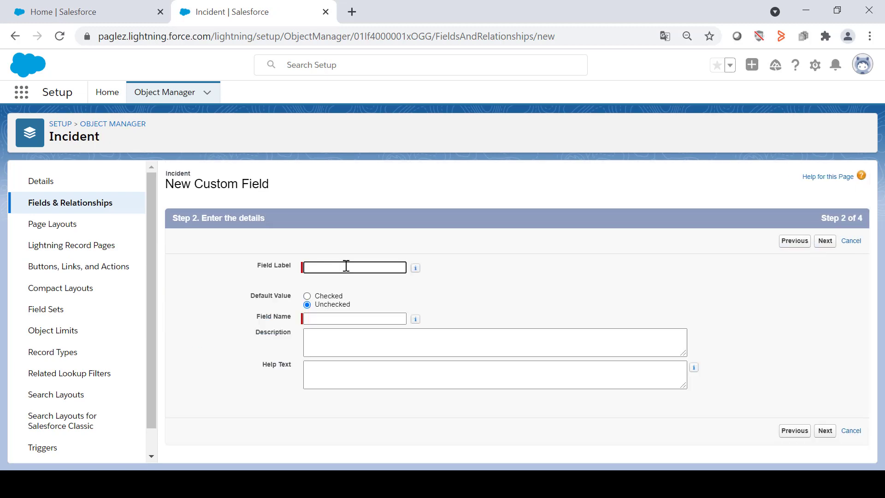
- Label the checkbox field "Approval Reminder Field" and save it with the default value, field-level security and page layouts
{"action": "key", "text": "ctrl+v"}
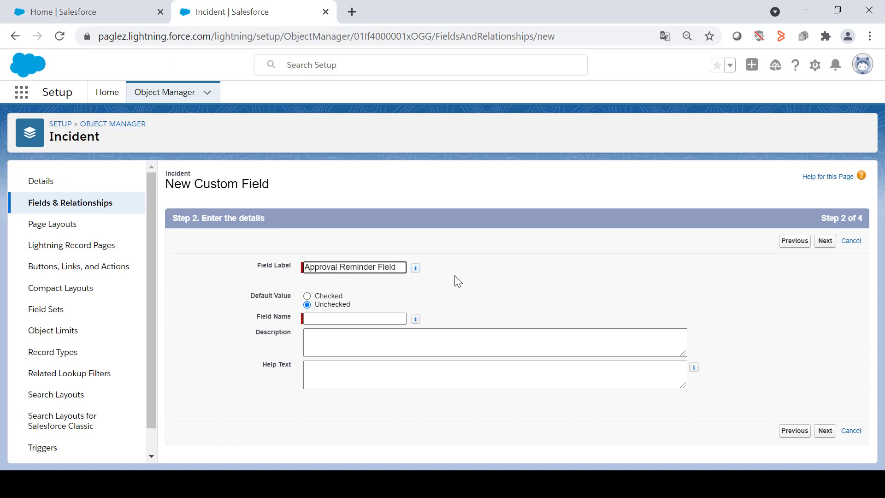
{"action": "left_click", "coordinate": [480, 291]}
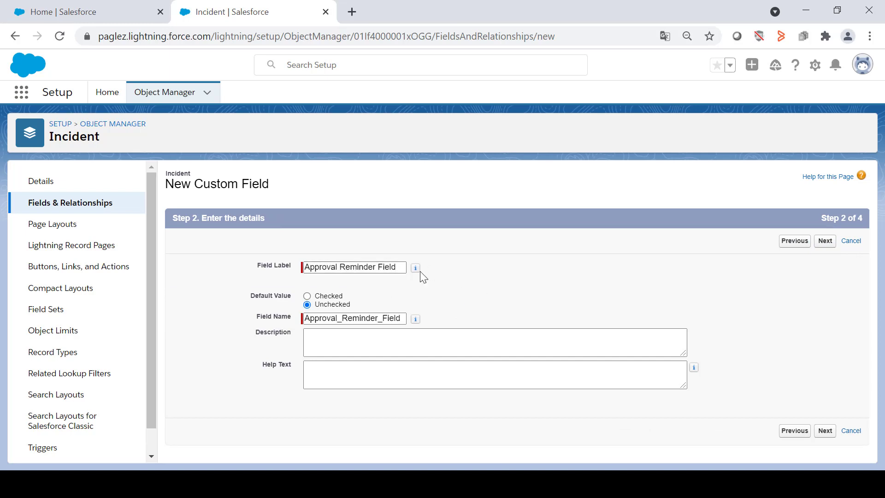
{"action": "left_click", "coordinate": [825, 241]}
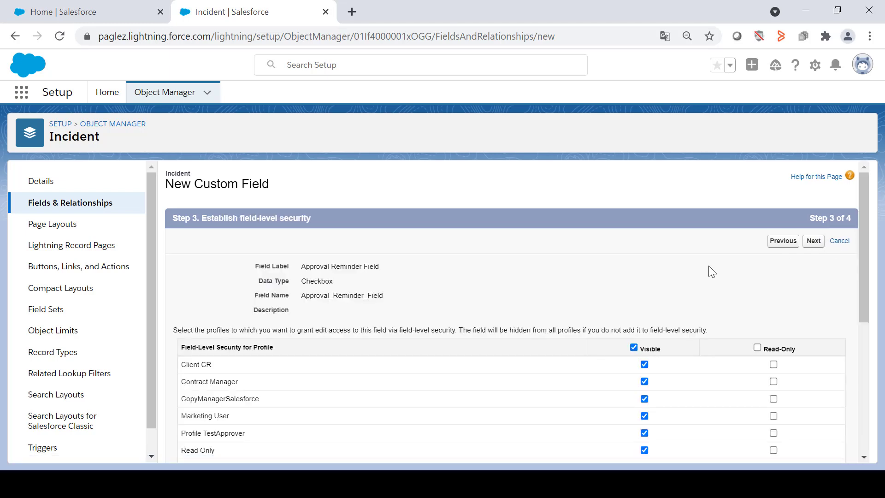
{"action": "left_click", "coordinate": [814, 241]}
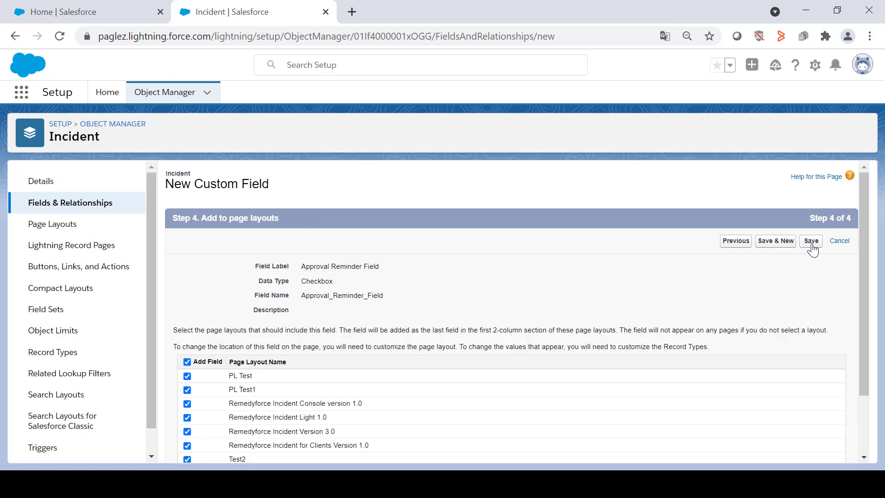
{"action": "left_click", "coordinate": [811, 242]}
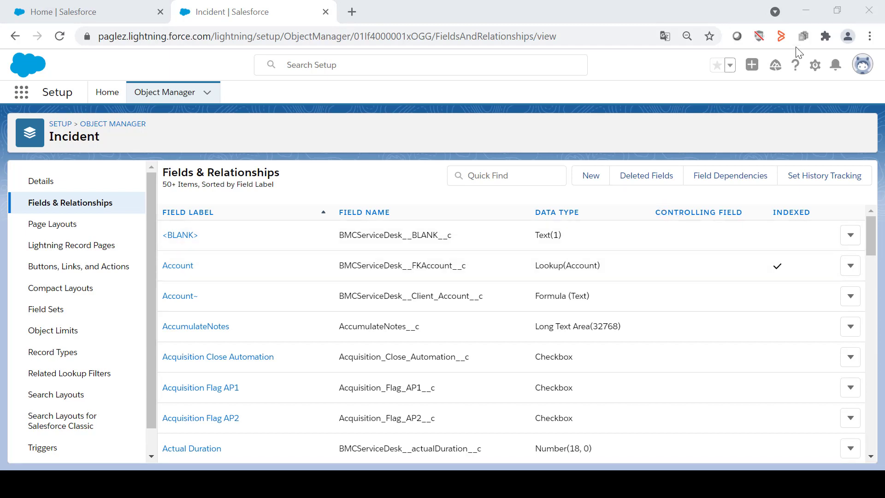
- Open Setup in a new tab, find Approval Processes, and open the active Incident process "Approval Process Test"
{"action": "left_click", "coordinate": [814, 66]}
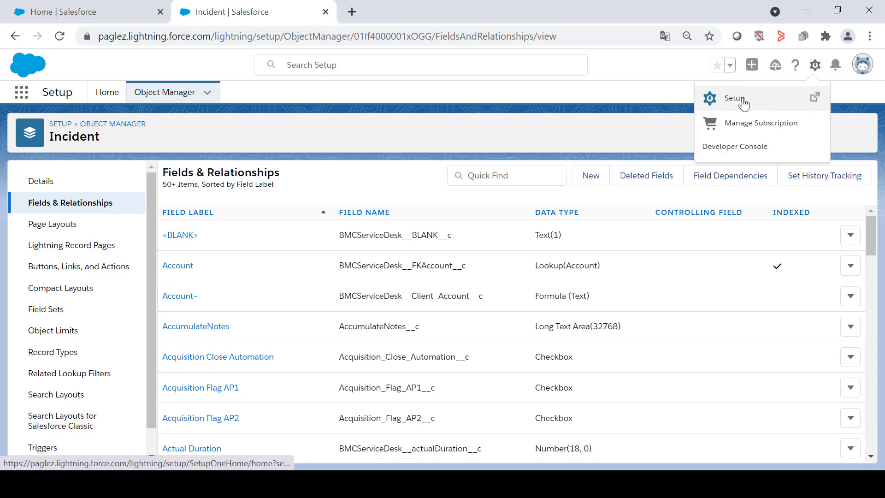
{"action": "left_click", "coordinate": [734, 98]}
{"action": "left_click", "coordinate": [48, 128]}
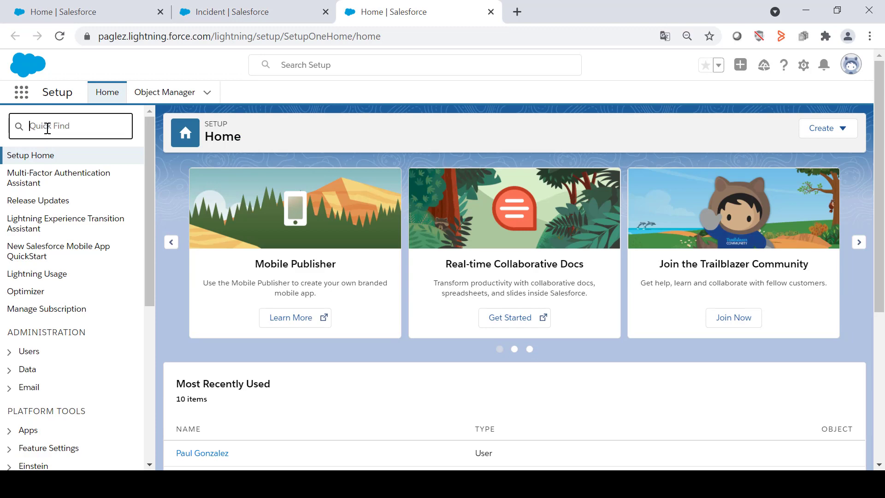
{"action": "type", "text": "approval pro"}
{"action": "left_click", "coordinate": [73, 175]}
{"action": "left_click_drag", "start_coordinate": [861, 210], "coordinate": [866, 259]}
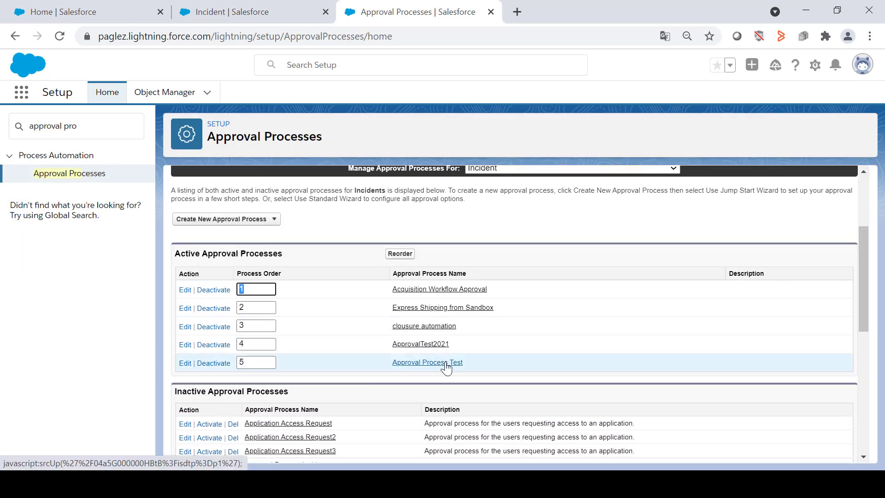
{"action": "left_click", "coordinate": [445, 363]}
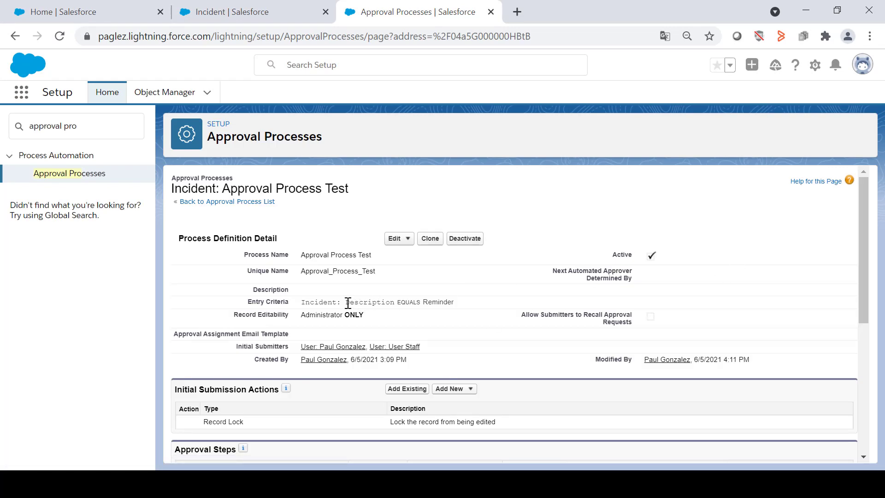
- Review the entry criteria of Approval Process Test and show the approval and rejection actions of Step 1
{"action": "left_click_drag", "start_coordinate": [346, 303], "coordinate": [391, 303]}
{"action": "left_click", "coordinate": [461, 304]}
{"action": "left_click_drag", "start_coordinate": [859, 218], "coordinate": [871, 289]}
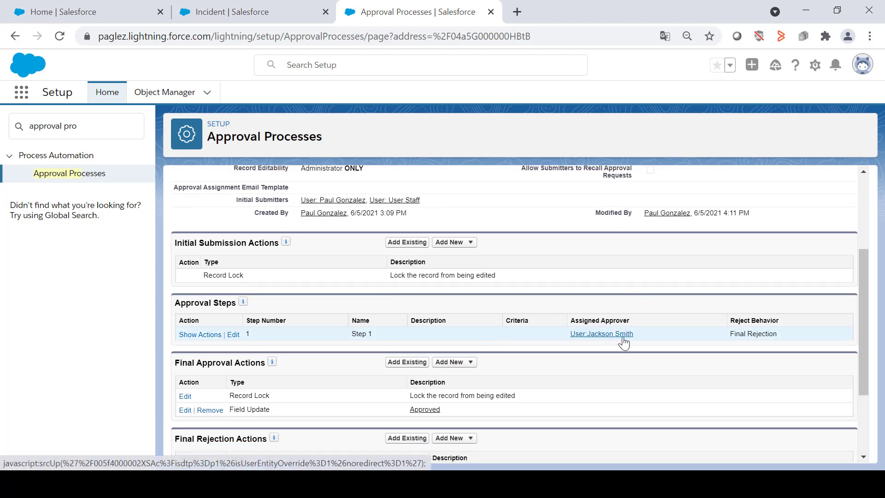
{"action": "left_click", "coordinate": [201, 334]}
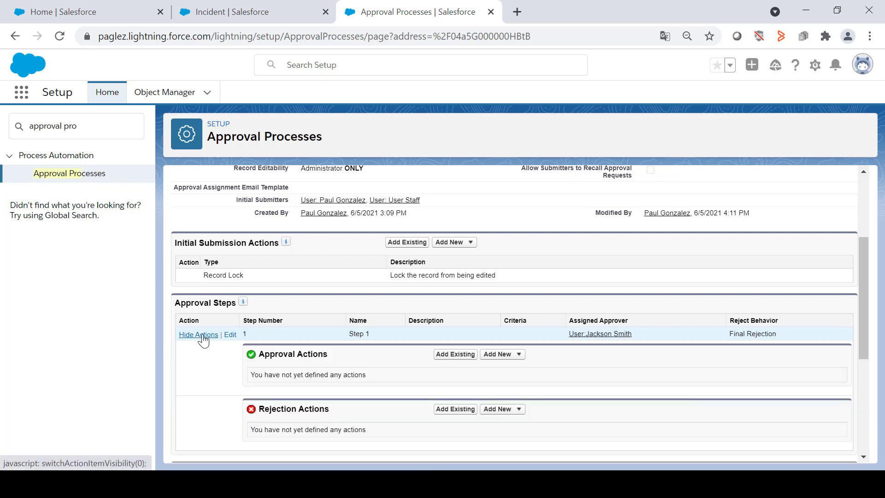
{"action": "scroll", "coordinate": [203, 340], "scroll_direction": "down", "scroll_amount": 1}
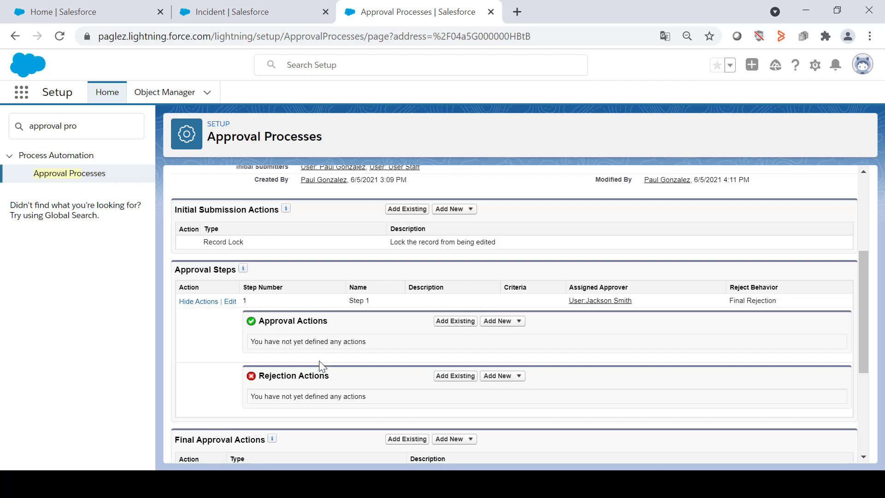
- Add a new field update named "CheckboxFieldFALSE" to the approval actions of Step 1
{"action": "left_click", "coordinate": [513, 325]}
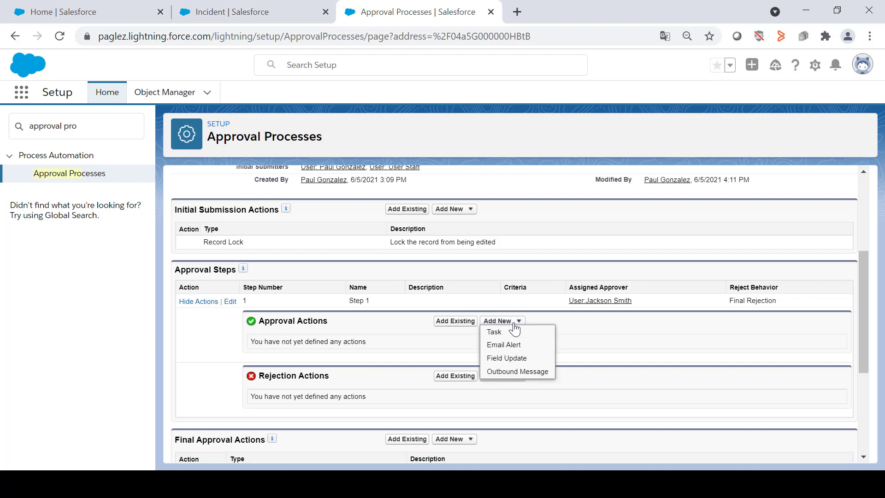
{"action": "left_click", "coordinate": [506, 358]}
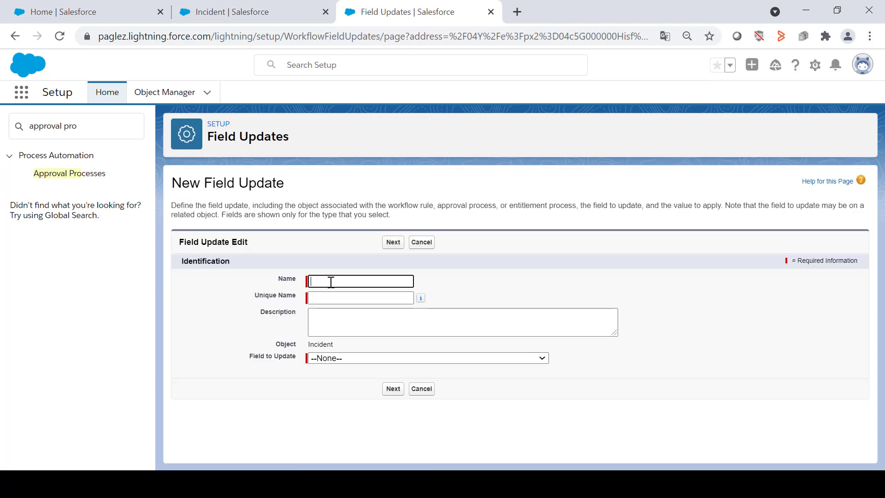
{"action": "type", "text": "CheckboxFieldFALSE"}
{"action": "key", "text": "Tab"}
{"action": "left_click", "coordinate": [385, 319]}
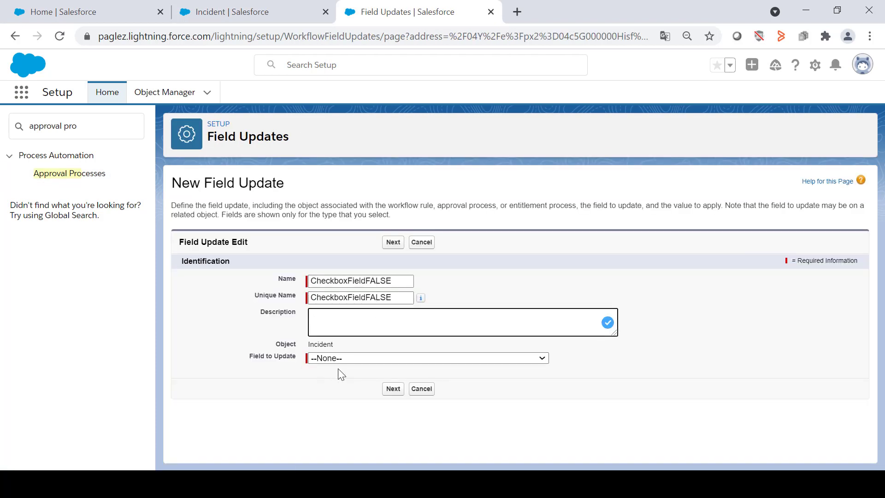
- Make the field update set Approval Reminder Field to False with workflow rules re-evaluated after the field change, and save it
{"action": "left_click", "coordinate": [367, 360]}
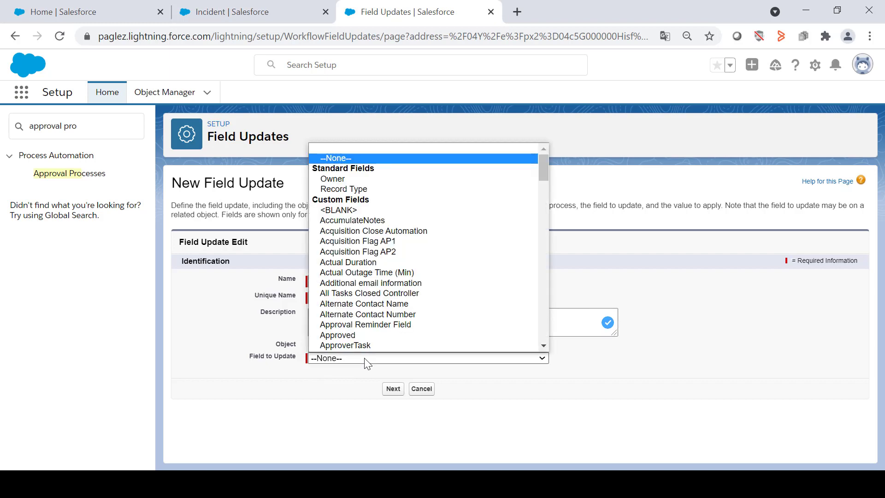
{"action": "scroll", "coordinate": [439, 253], "scroll_direction": "down", "scroll_amount": 2}
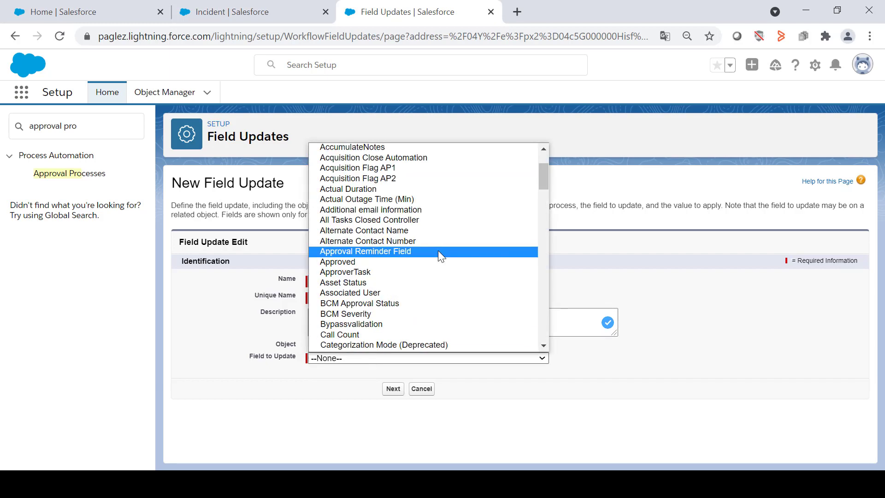
{"action": "left_click", "coordinate": [437, 251]}
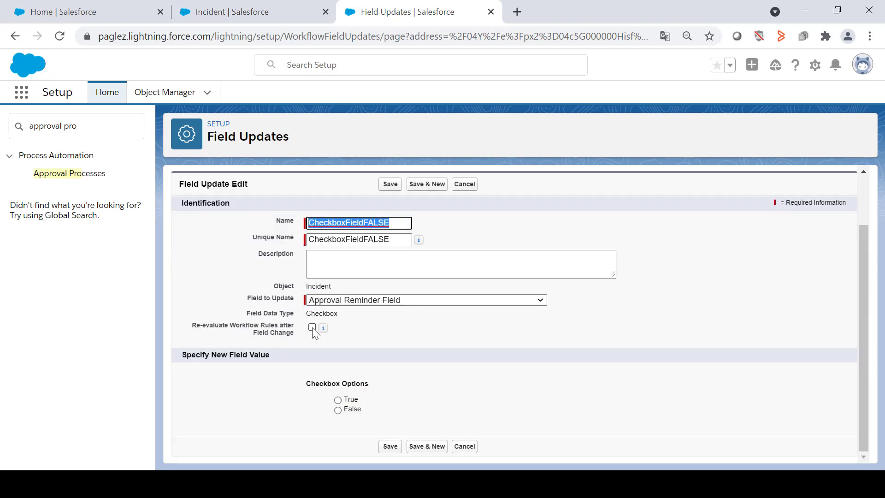
{"action": "left_click", "coordinate": [312, 328]}
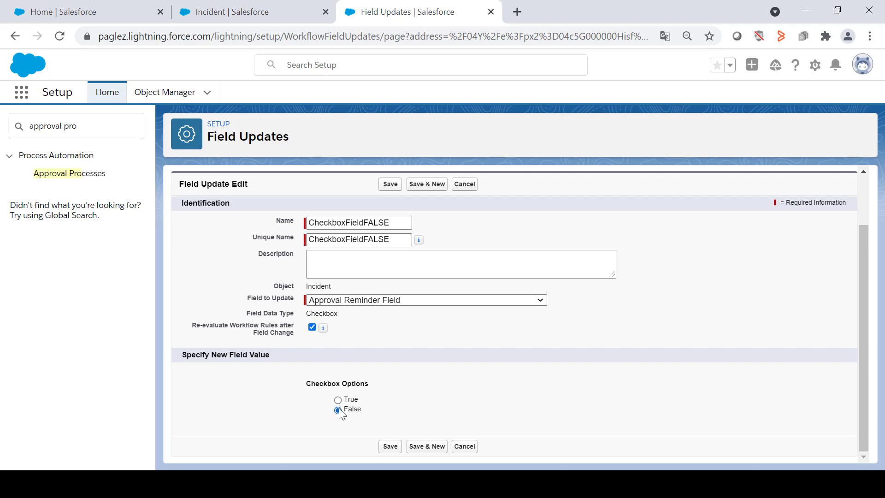
{"action": "left_click", "coordinate": [392, 447]}
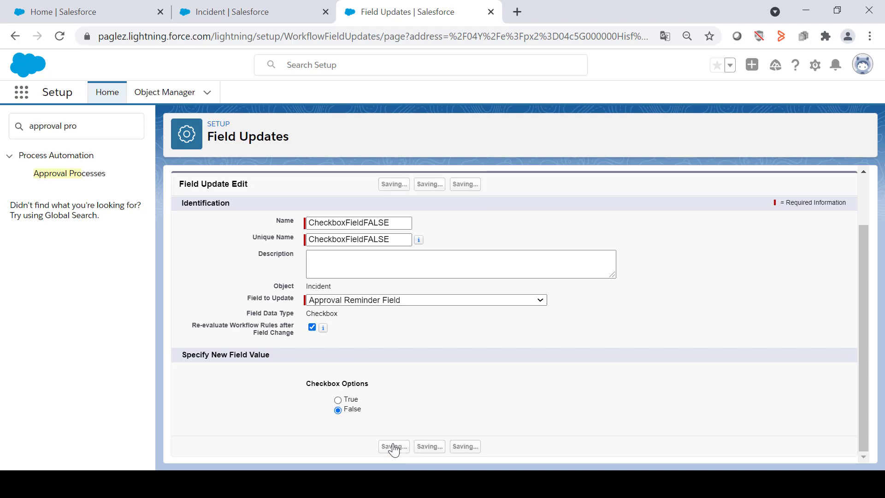
- Add the existing field update CheckboxFieldFALSE to the rejection actions of Step 1 and save
{"action": "scroll", "coordinate": [215, 216], "scroll_direction": "down", "scroll_amount": 6}
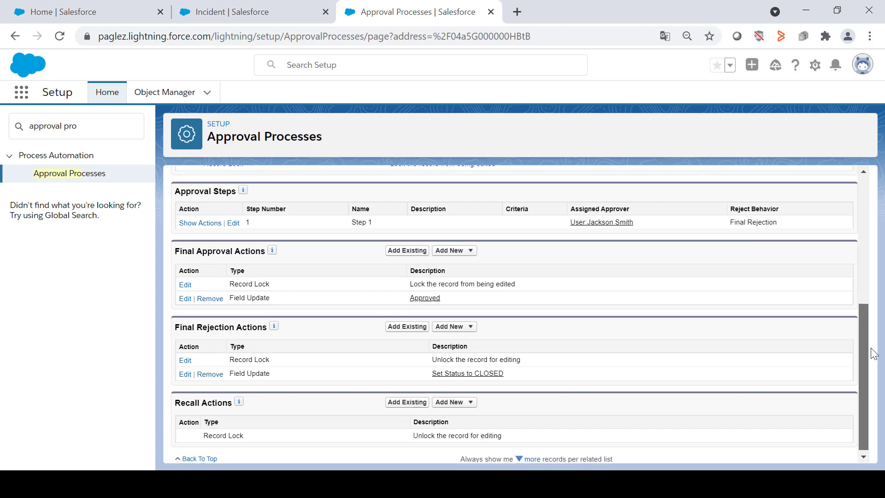
{"action": "left_click", "coordinate": [212, 224]}
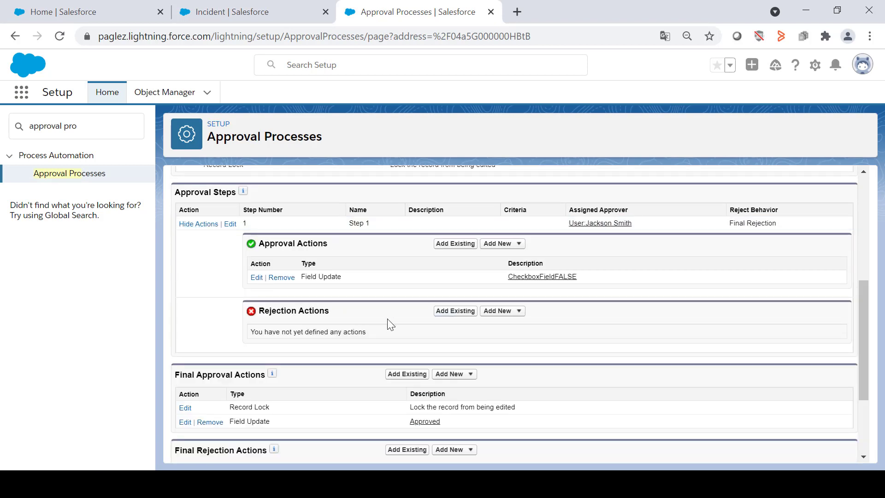
{"action": "left_click", "coordinate": [455, 314]}
{"action": "left_click", "coordinate": [401, 236]}
{"action": "left_click", "coordinate": [399, 257]}
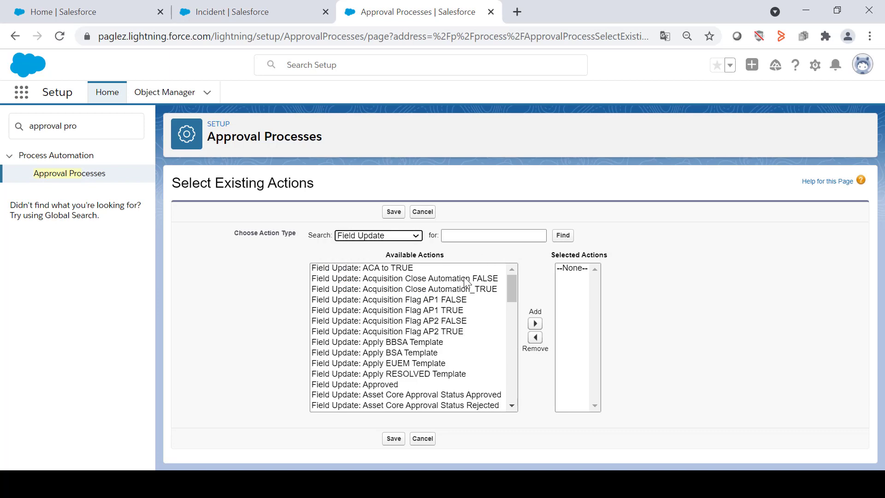
{"action": "scroll", "coordinate": [503, 280], "scroll_direction": "down", "scroll_amount": 5}
{"action": "left_click", "coordinate": [395, 341]}
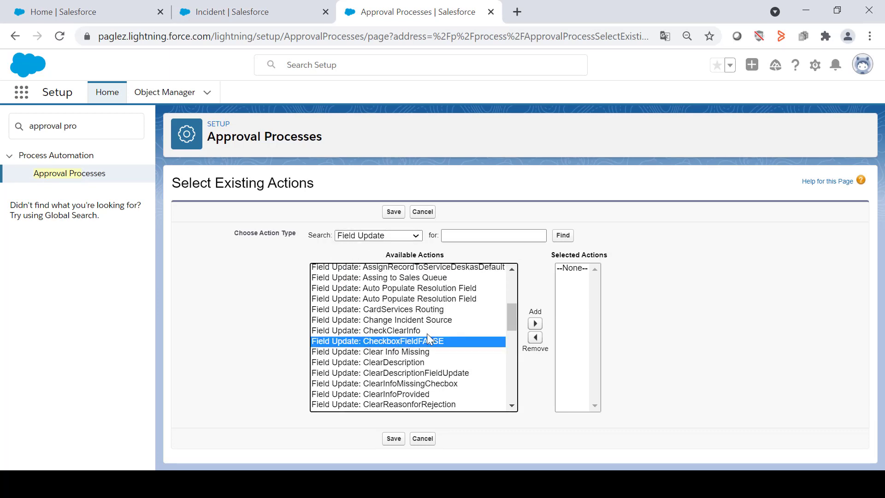
{"action": "left_click", "coordinate": [535, 323]}
{"action": "left_click", "coordinate": [394, 438]}
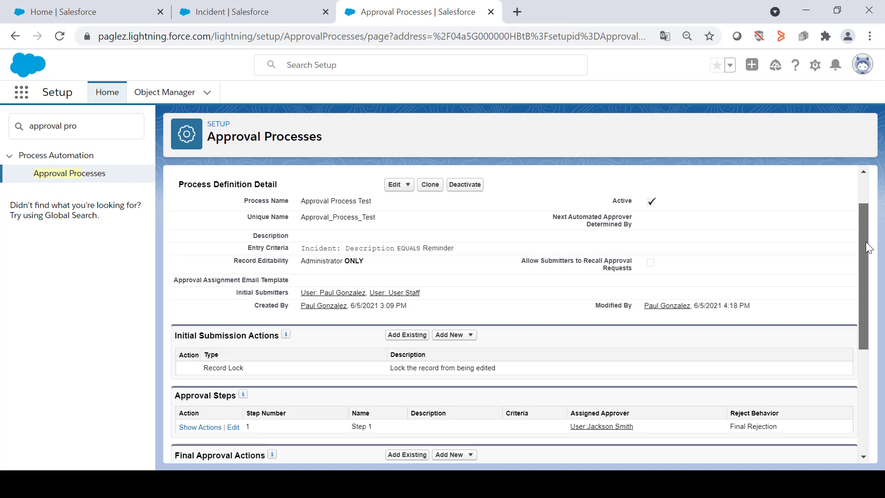
- Add a new field update named "CheckboxFieldTRUE" to the initial submission actions of the approval process
{"action": "left_click_drag", "start_coordinate": [865, 241], "coordinate": [867, 263]}
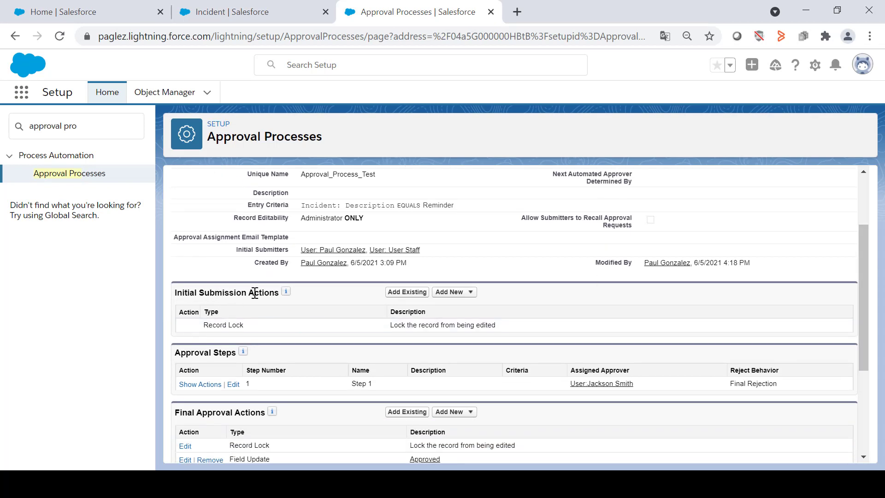
{"action": "left_click", "coordinate": [467, 297]}
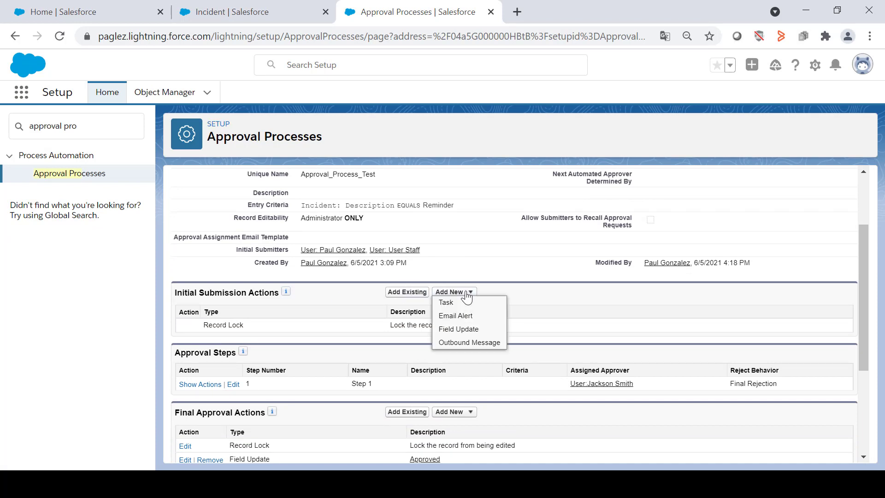
{"action": "left_click", "coordinate": [466, 329]}
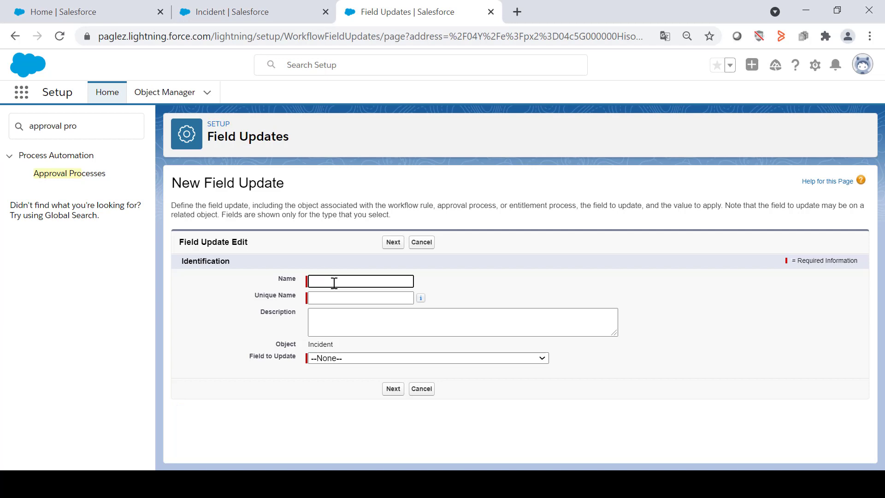
{"action": "type", "text": "CheckboxFieldTRUE"}
{"action": "left_click", "coordinate": [403, 299]}
- Make CheckboxFieldTRUE set Approval Reminder Field to True with workflow rules re-evaluated after the field change, and save it
{"action": "left_click", "coordinate": [424, 358]}
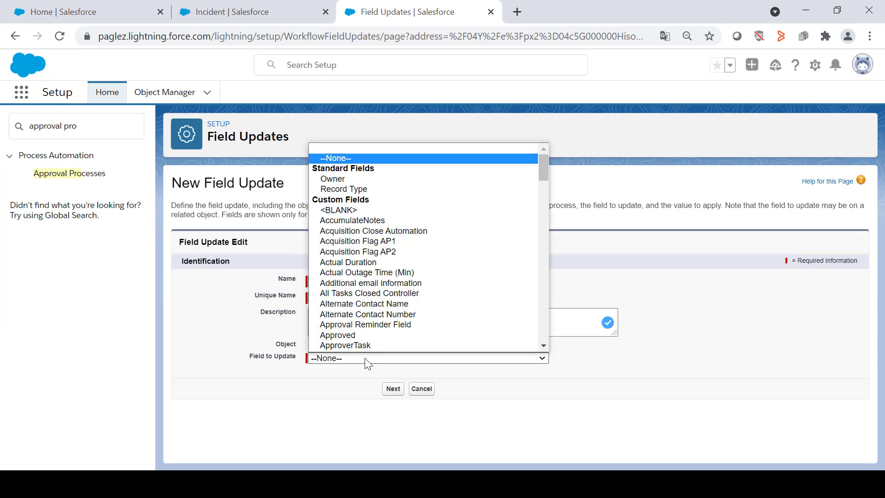
{"action": "left_click_drag", "start_coordinate": [546, 171], "coordinate": [546, 189]}
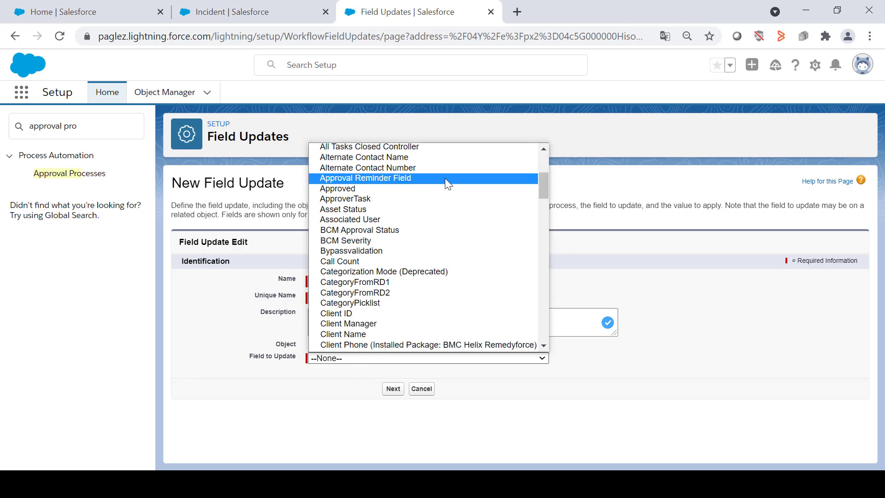
{"action": "left_click", "coordinate": [444, 179]}
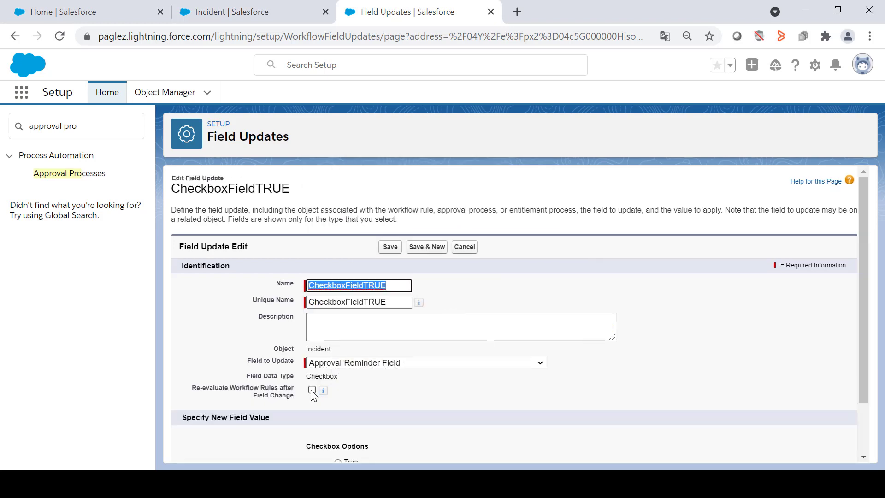
{"action": "left_click", "coordinate": [311, 391]}
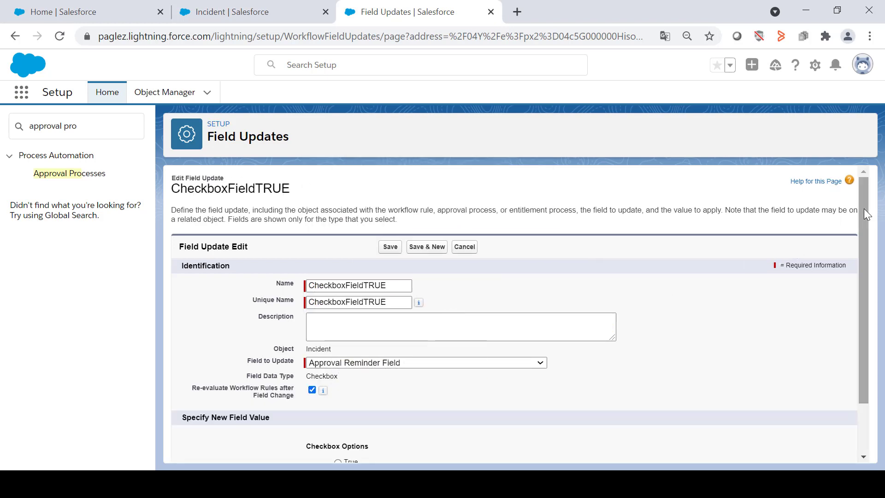
{"action": "left_click_drag", "start_coordinate": [863, 208], "coordinate": [863, 272]}
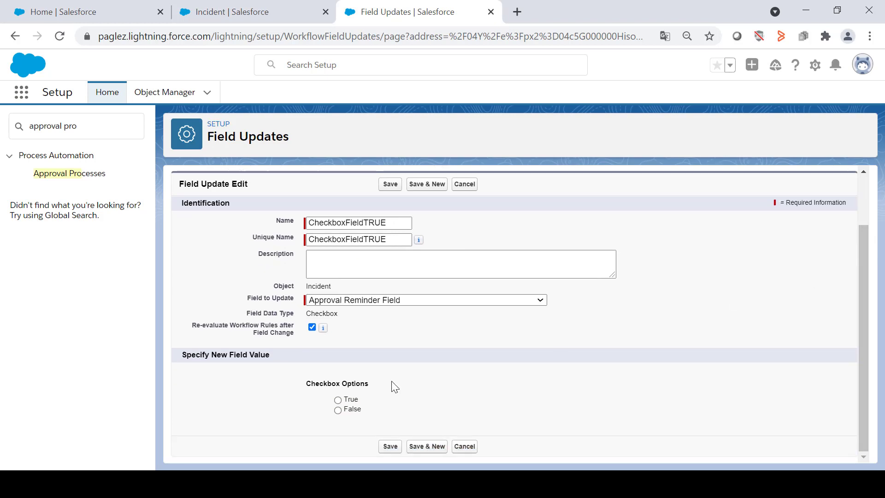
{"action": "left_click", "coordinate": [338, 399]}
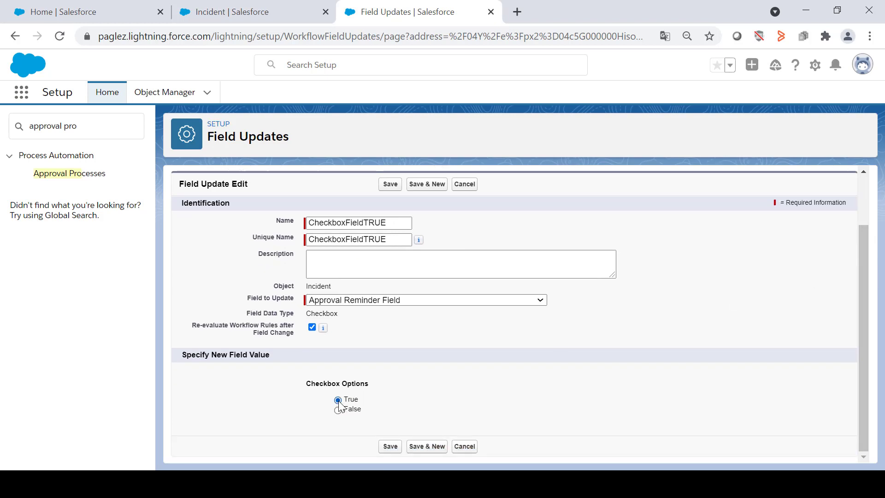
{"action": "left_click", "coordinate": [389, 446]}
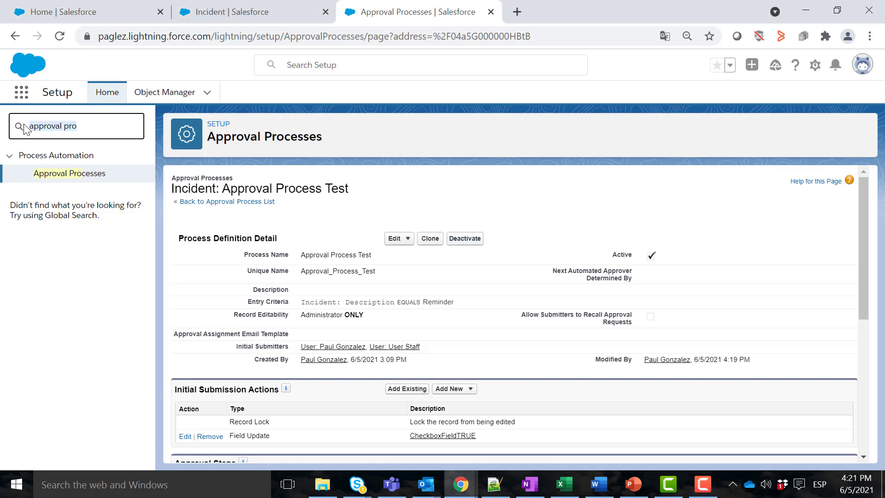
- Find Workflow Rules in Setup and start a new rule on the Incident object named "Approval Reminder Workflow"
{"action": "type", "text": "WORKFLOW"}
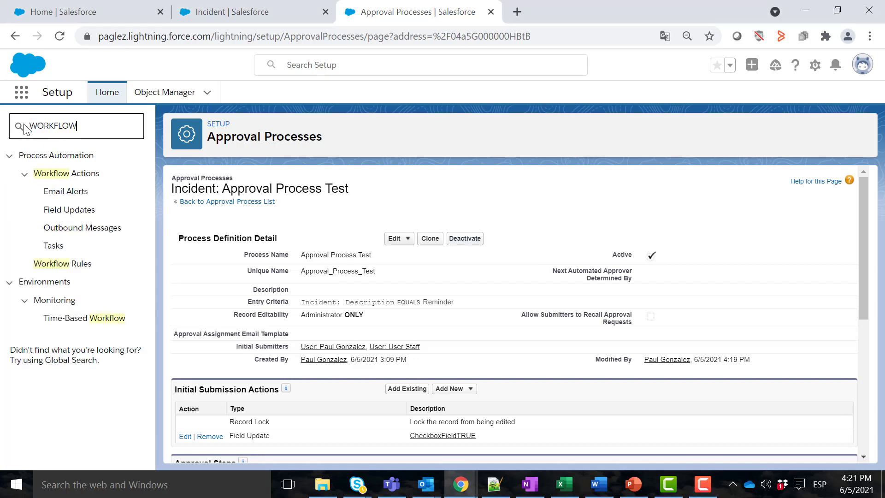
{"action": "left_click", "coordinate": [77, 268]}
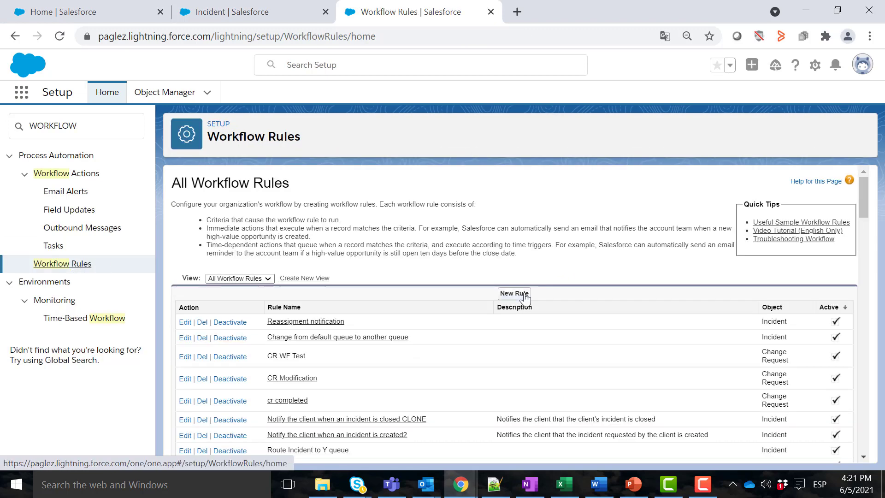
{"action": "left_click", "coordinate": [514, 293]}
{"action": "left_click", "coordinate": [495, 292]}
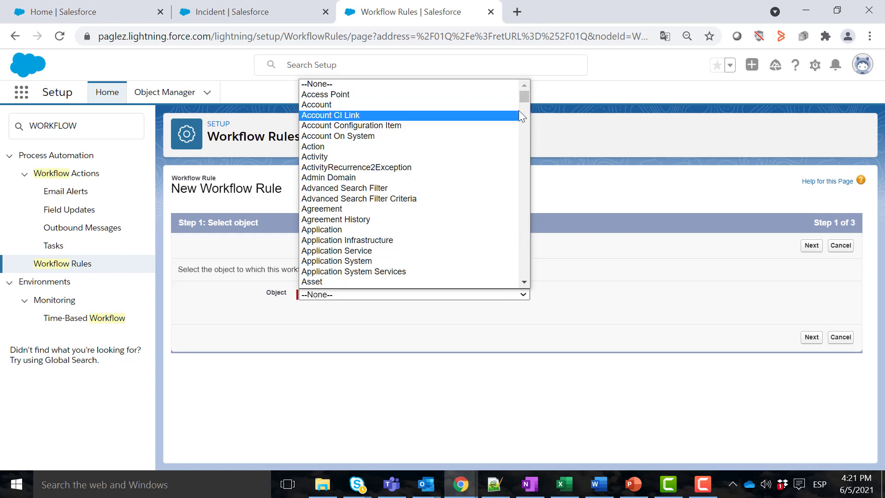
{"action": "left_click_drag", "start_coordinate": [524, 93], "coordinate": [525, 138]}
{"action": "left_click", "coordinate": [388, 253]}
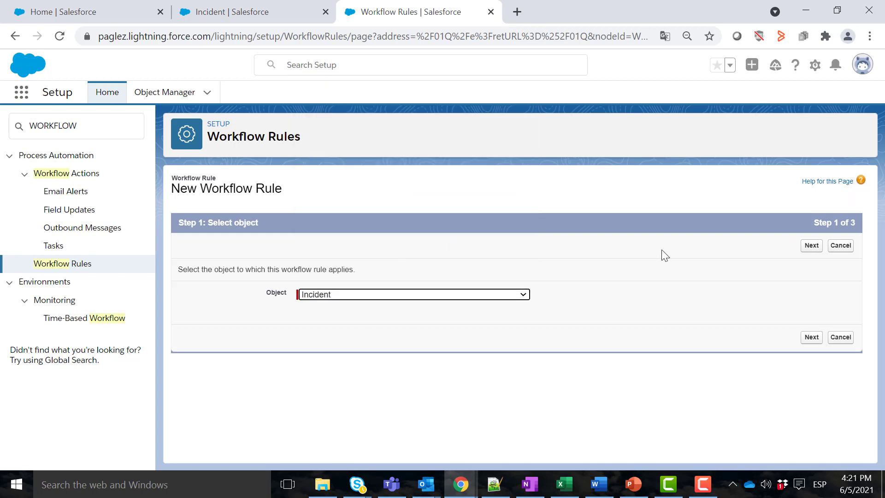
{"action": "left_click", "coordinate": [811, 248]}
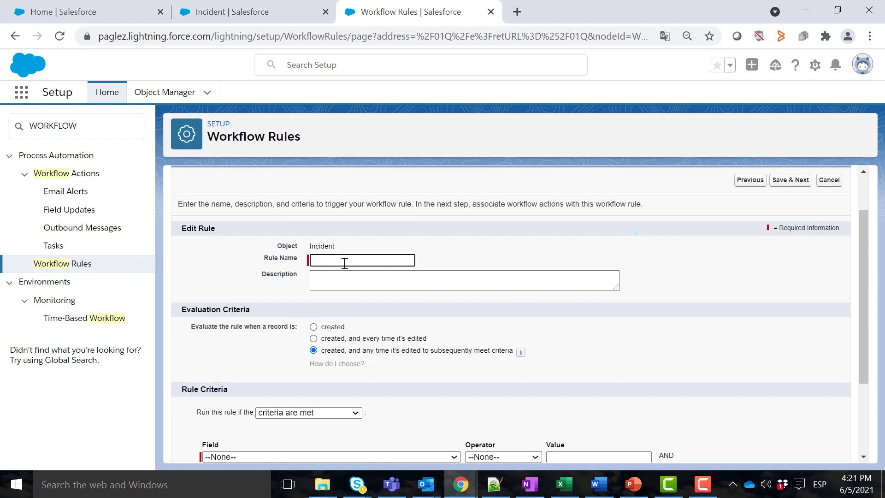
{"action": "type", "text": "Approval Reminder Workflow"}
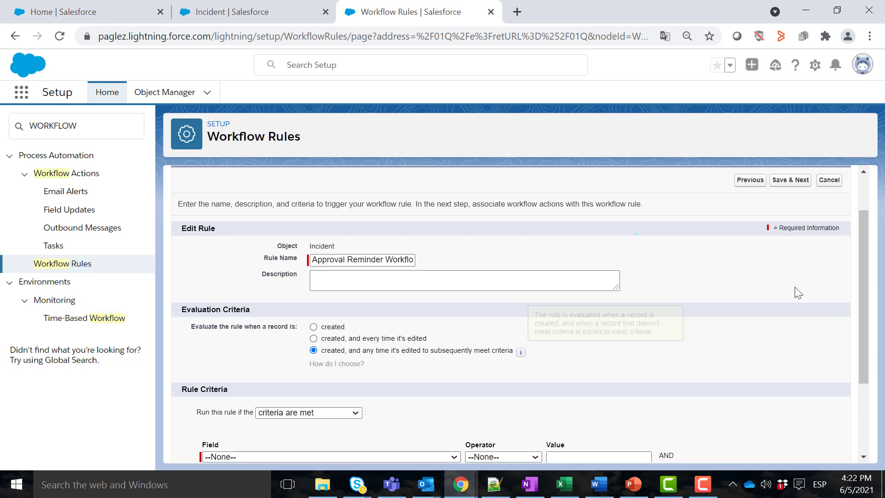
- Set the rule criteria so that Incident: Approval Reminder Field equals True
{"action": "scroll", "coordinate": [853, 260], "scroll_direction": "down", "scroll_amount": 3}
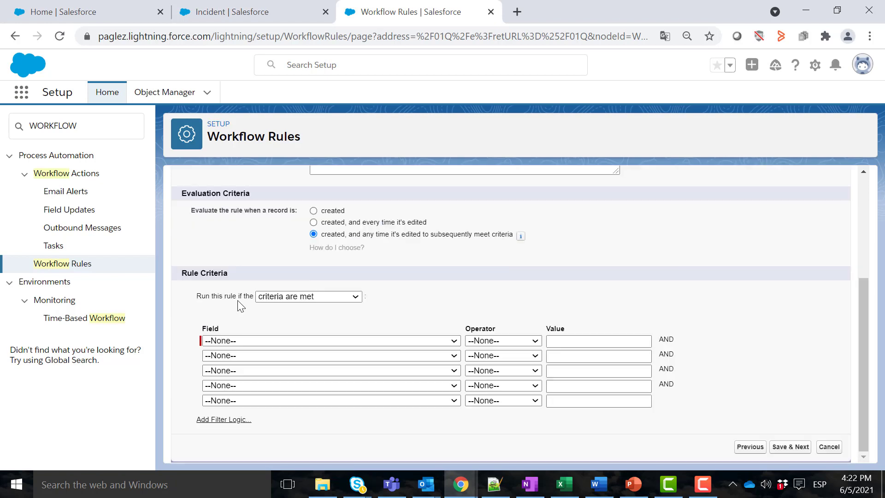
{"action": "left_click", "coordinate": [309, 342]}
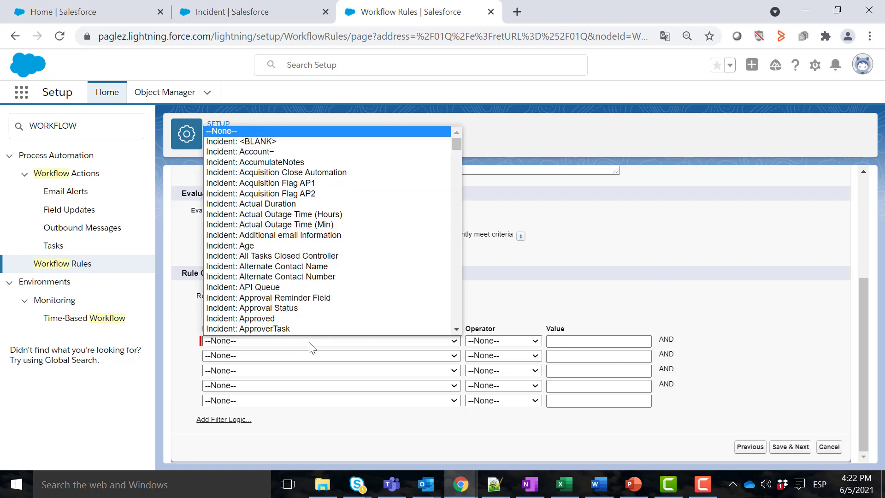
{"action": "left_click", "coordinate": [334, 297]}
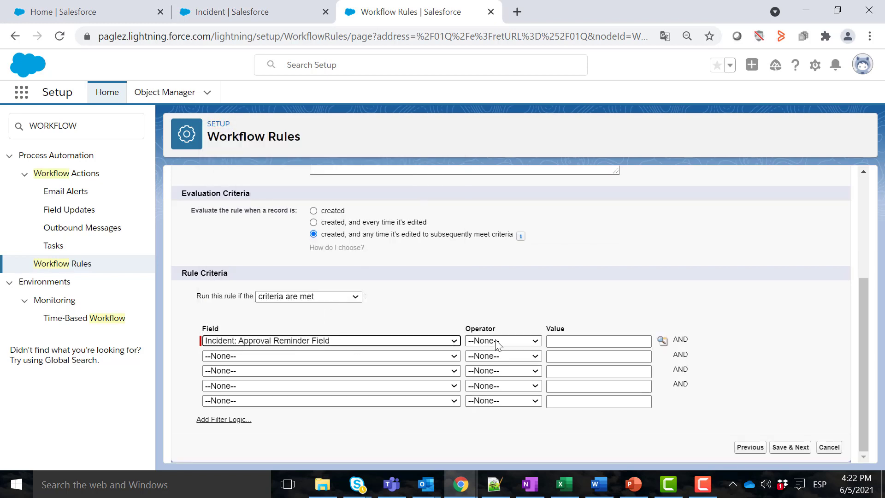
{"action": "left_click", "coordinate": [525, 343]}
{"action": "left_click", "coordinate": [489, 225]}
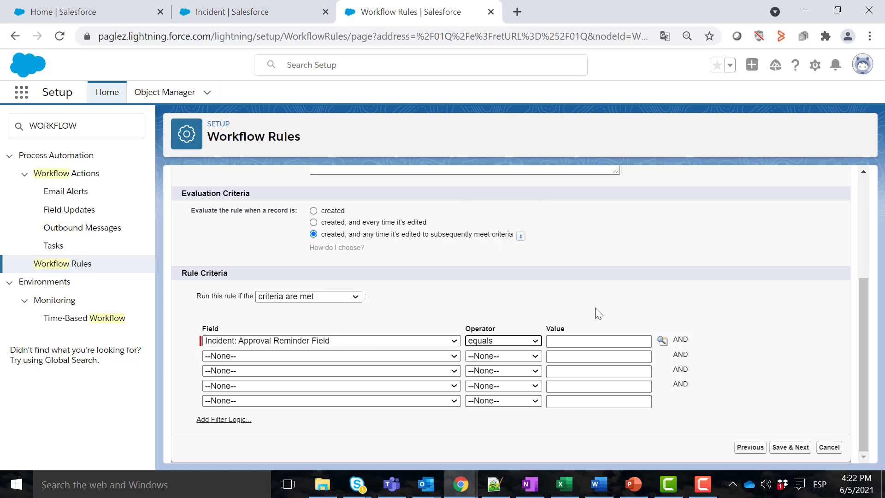
{"action": "left_click", "coordinate": [662, 340]}
{"action": "left_click", "coordinate": [25, 126]}
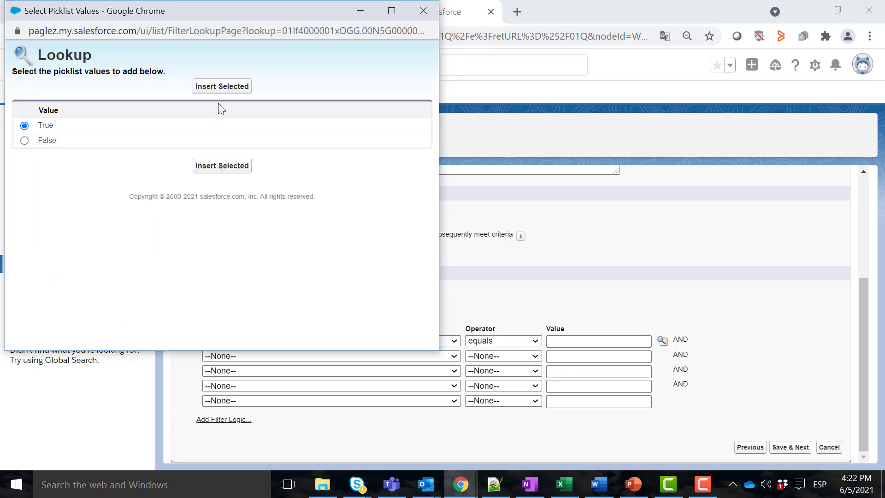
{"action": "left_click", "coordinate": [222, 86]}
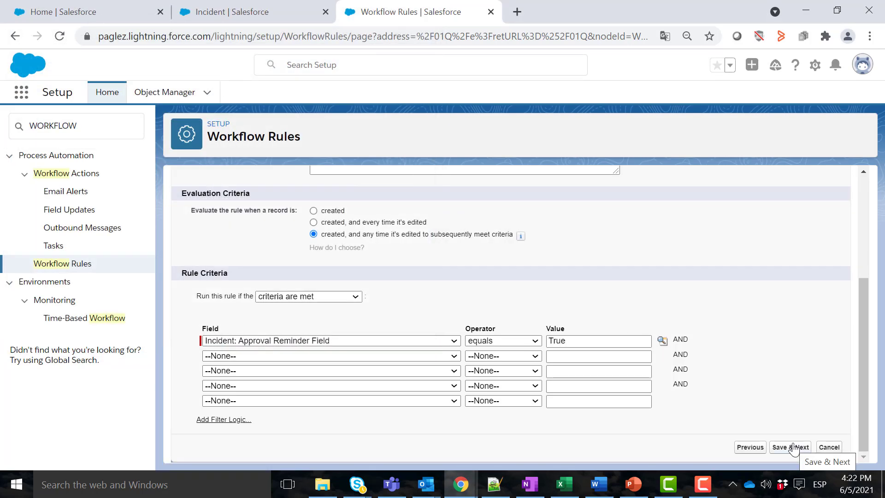
- Save the rule criteria and add a time trigger of 1 day after the rule trigger date
{"action": "left_click", "coordinate": [792, 449]}
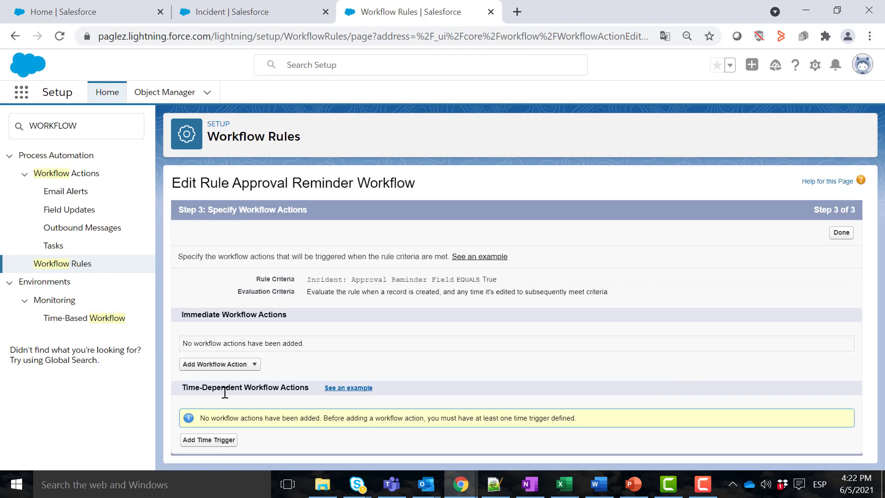
{"action": "left_click", "coordinate": [214, 440]}
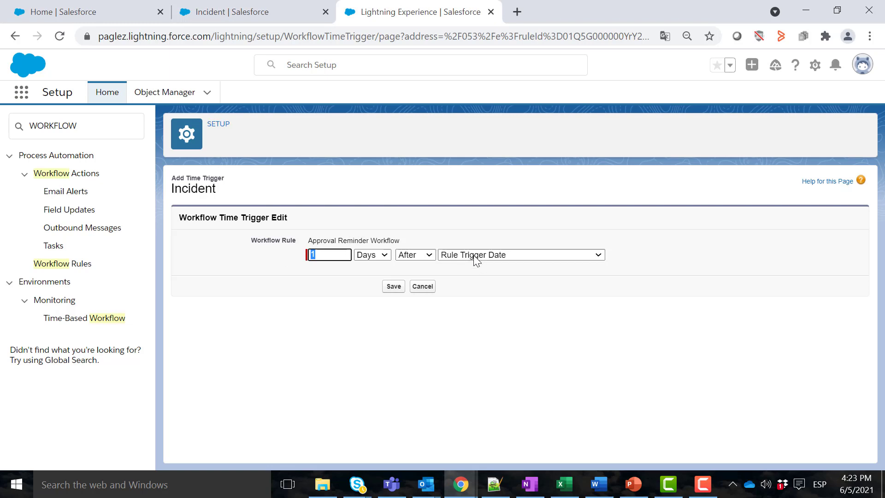
{"action": "left_click", "coordinate": [501, 273]}
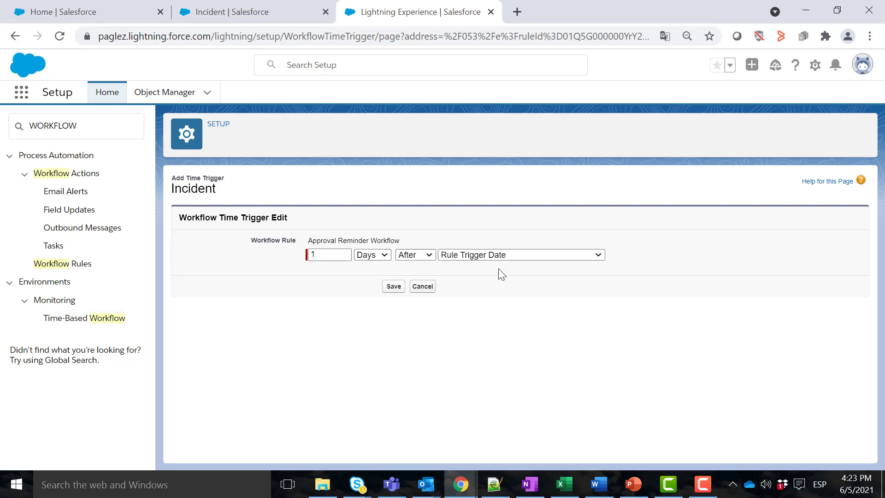
{"action": "left_click", "coordinate": [395, 288]}
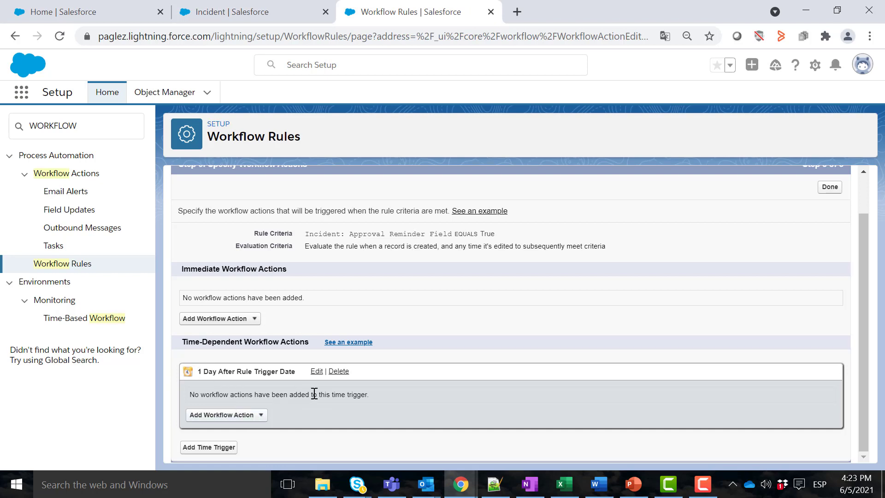
- Add a new email alert to the time trigger, described as "Approval Reminder Email Alert" and using the Approval Reminder Email template
{"action": "left_click", "coordinate": [260, 417]}
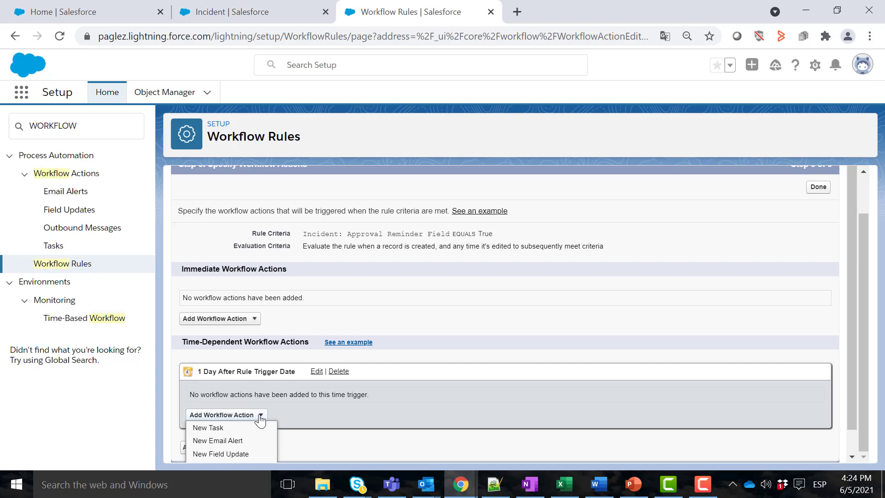
{"action": "left_click", "coordinate": [235, 442]}
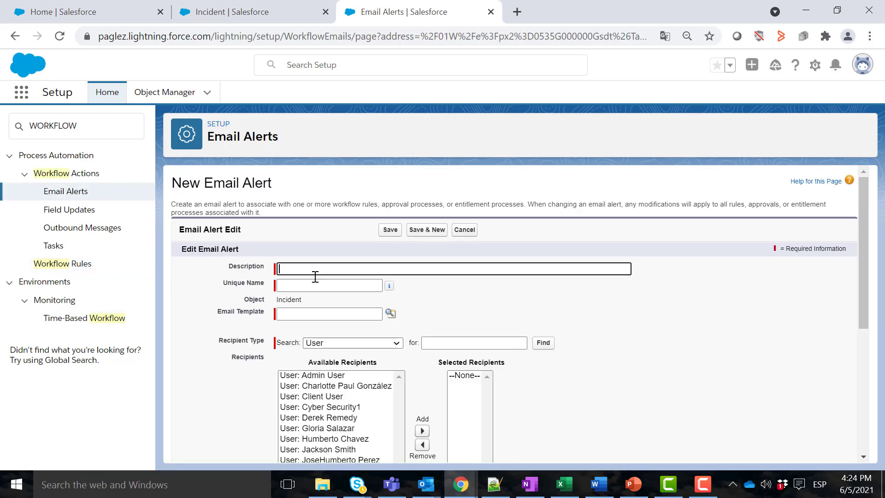
{"action": "type", "text": "Approval Reminder Email Alert"}
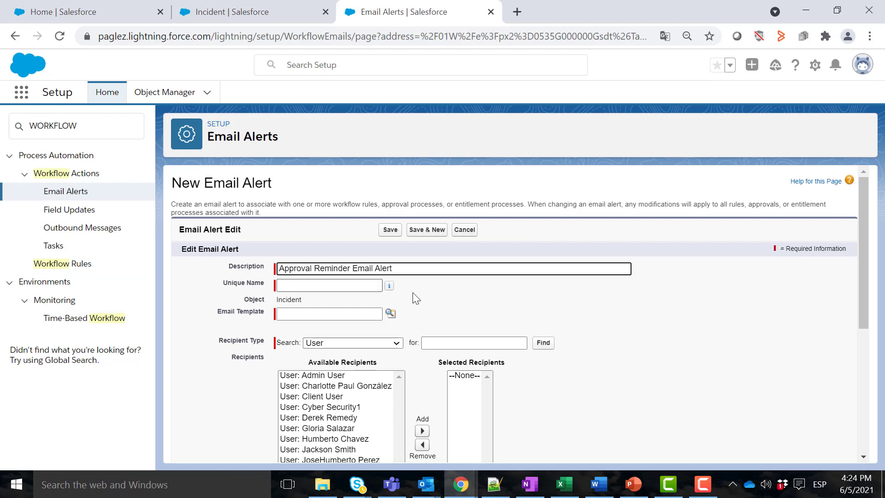
{"action": "left_click", "coordinate": [482, 297]}
{"action": "left_click", "coordinate": [361, 312]}
{"action": "left_click", "coordinate": [394, 314]}
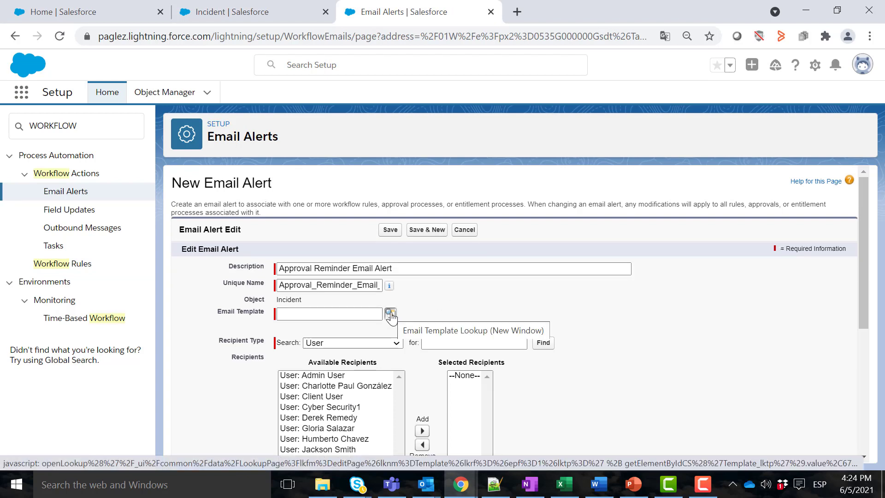
{"action": "left_click", "coordinate": [391, 315]}
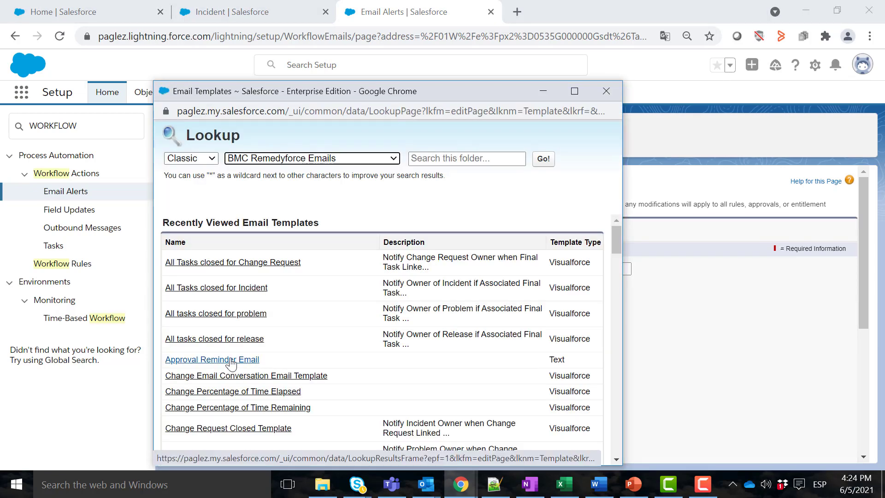
{"action": "left_click", "coordinate": [231, 364]}
- Add the approver's user to the selected recipients of the email alert
{"action": "scroll", "coordinate": [405, 305], "scroll_direction": "down", "scroll_amount": 3}
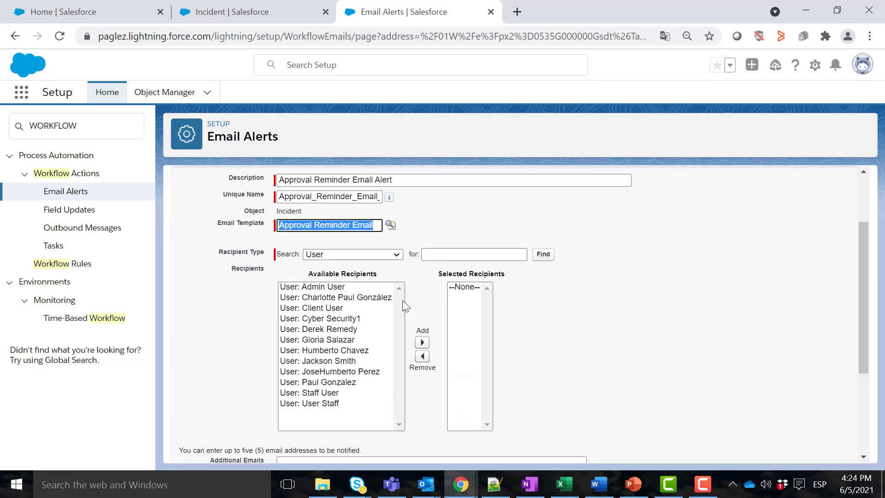
{"action": "left_click", "coordinate": [346, 364]}
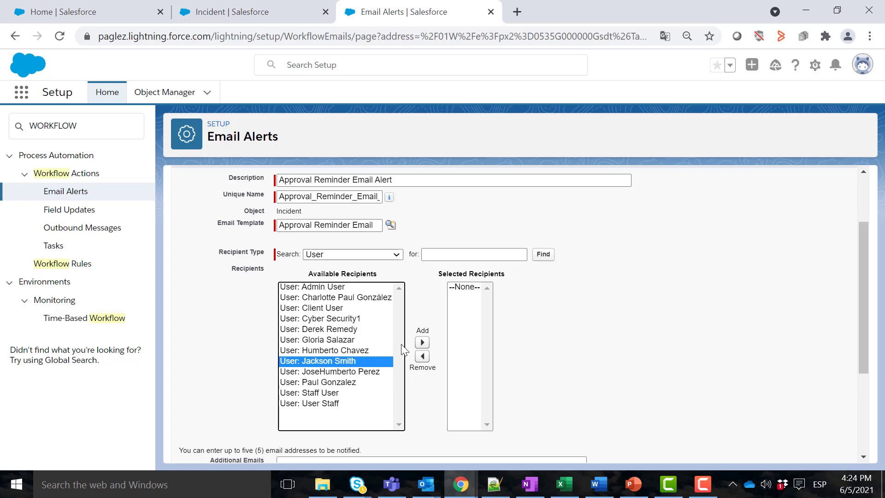
{"action": "left_click", "coordinate": [422, 342]}
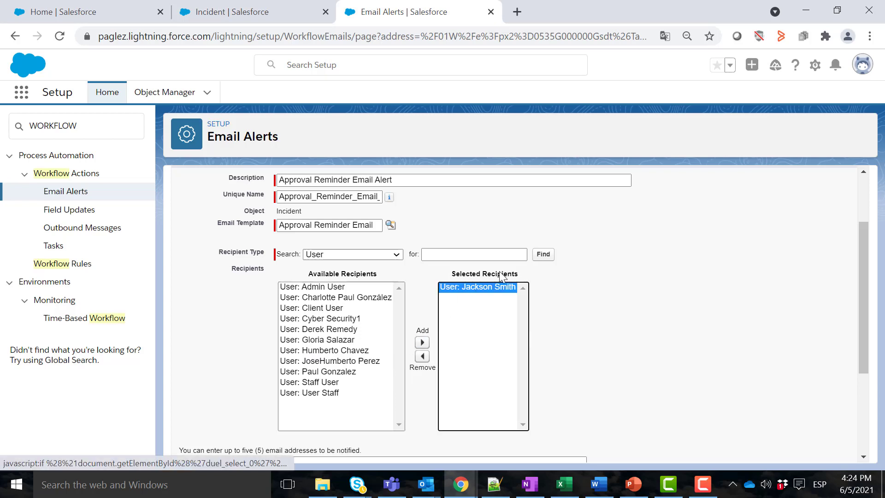
- Save the email alert, finish the workflow actions and activate the Approval Reminder Workflow rule
{"action": "left_click_drag", "start_coordinate": [862, 252], "coordinate": [866, 339]}
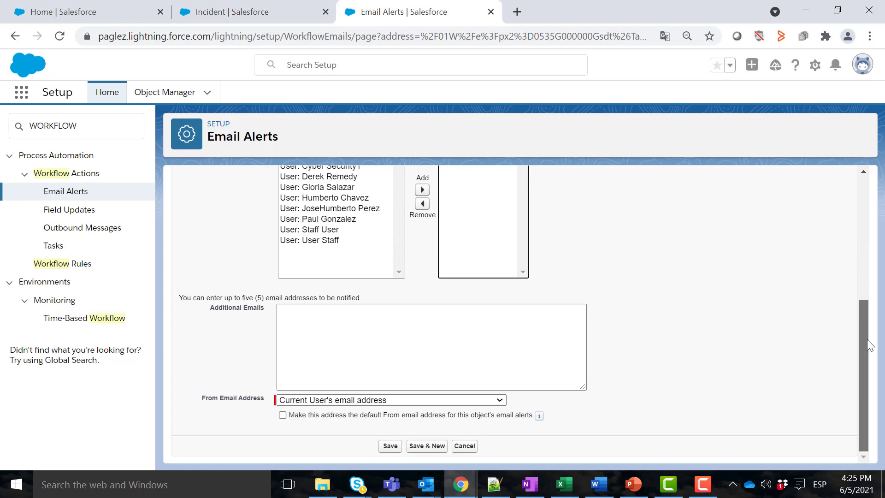
{"action": "left_click", "coordinate": [390, 445]}
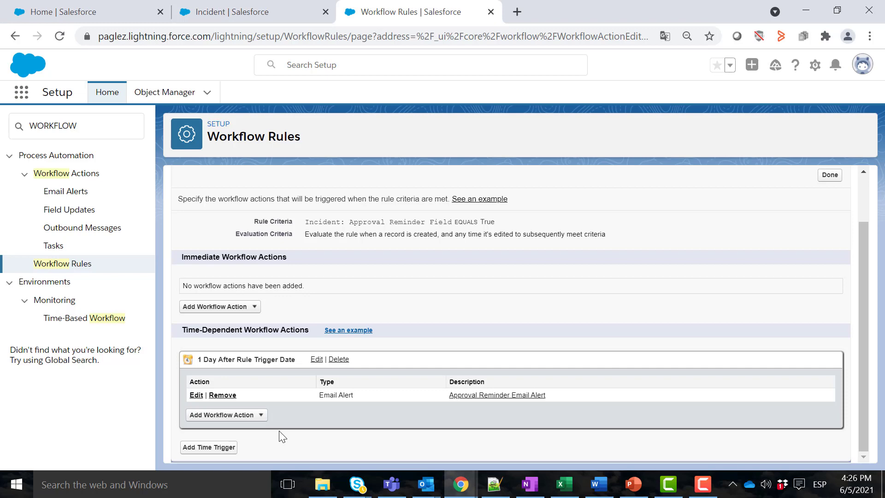
{"action": "left_click", "coordinate": [830, 177]}
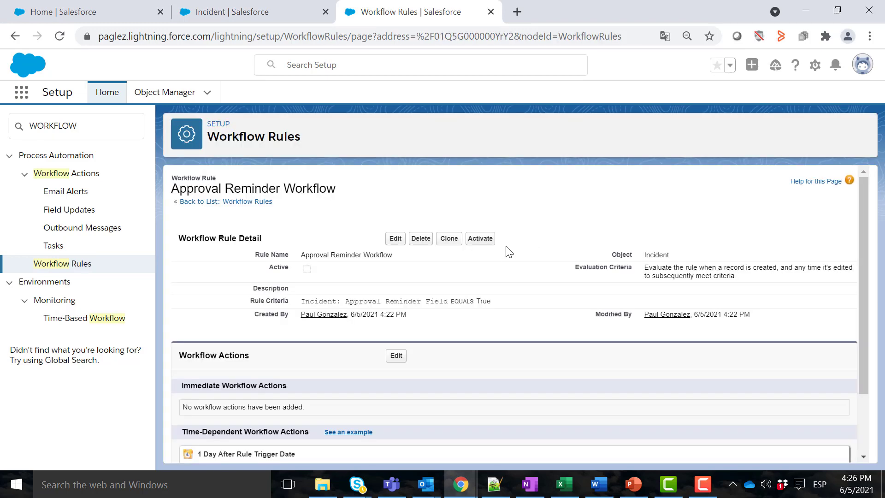
{"action": "left_click", "coordinate": [479, 239]}
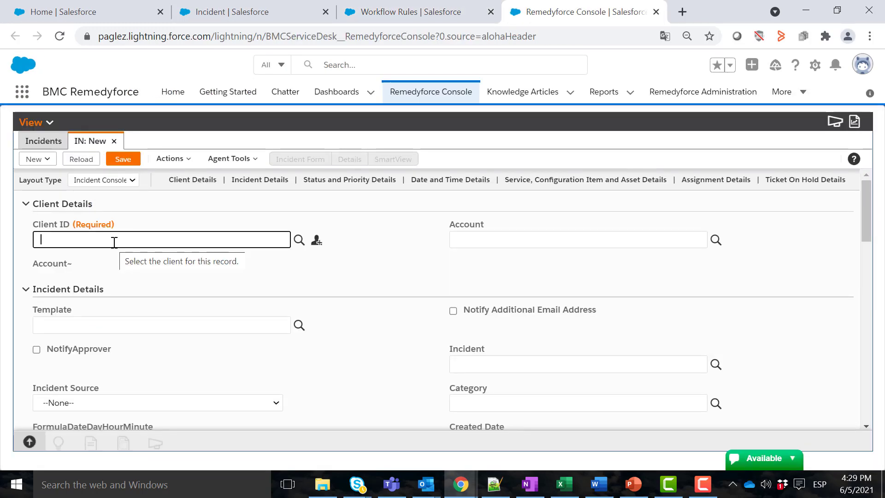
- Fill in the new Remedyforce incident with the client's name and the description "Reminder", and save it
{"action": "type", "text": "paul"}
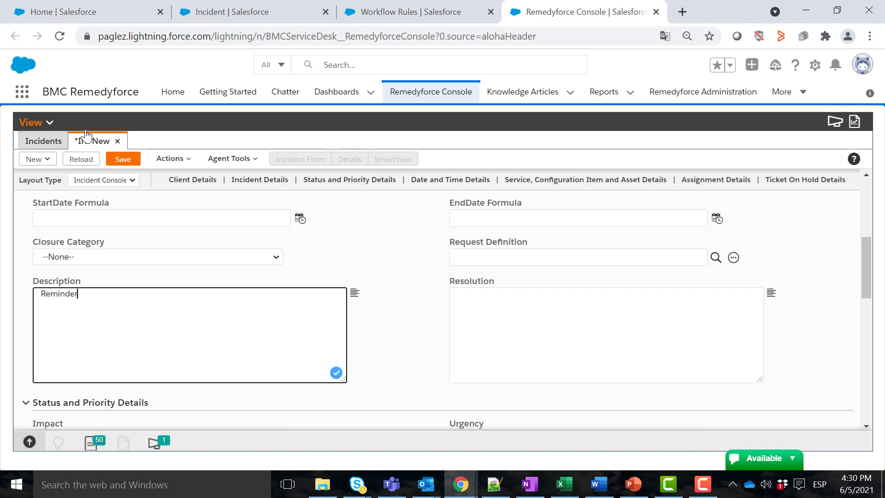
{"action": "left_click", "coordinate": [123, 159]}
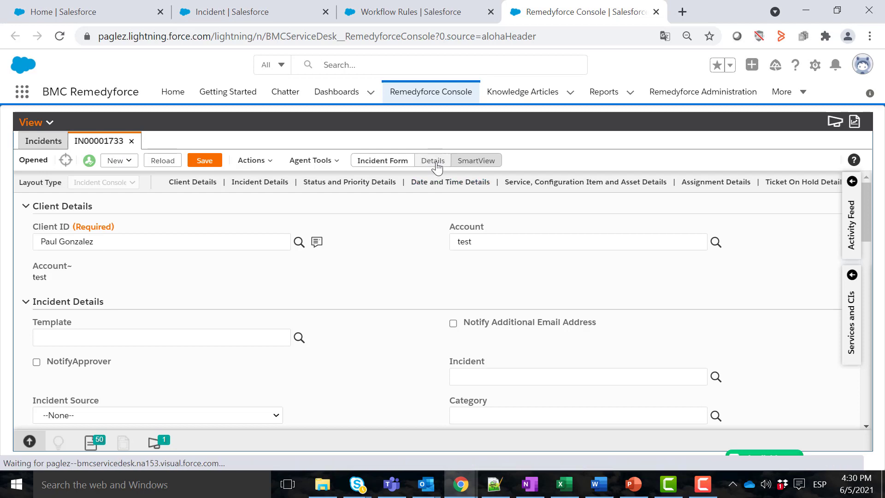
- Submit the new incident for approval and reload its details to view the Approval History
{"action": "left_click", "coordinate": [425, 317]}
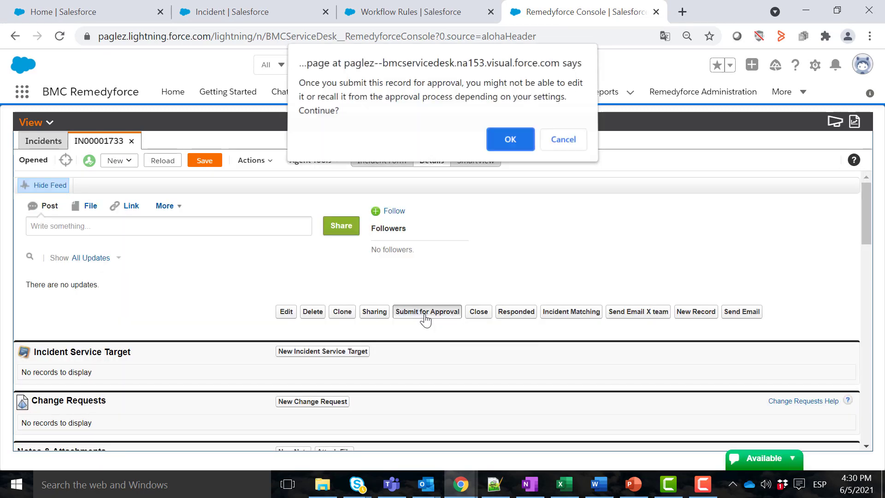
{"action": "left_click", "coordinate": [502, 139]}
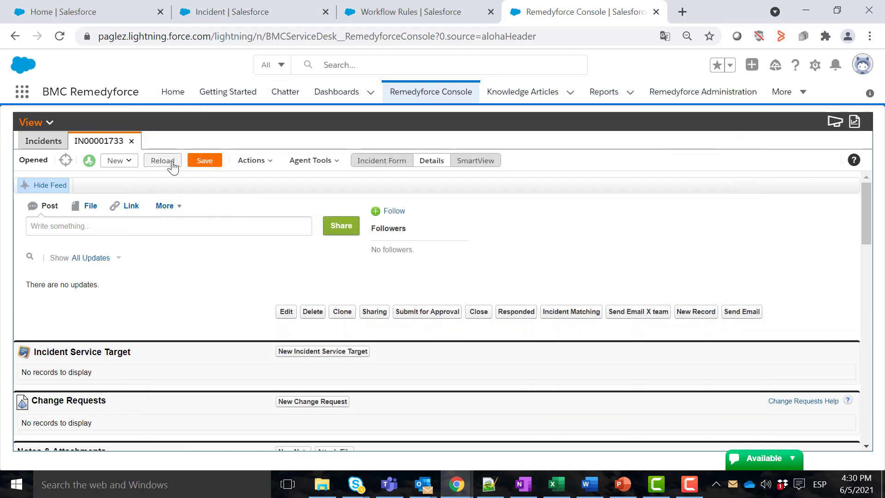
{"action": "left_click", "coordinate": [162, 162]}
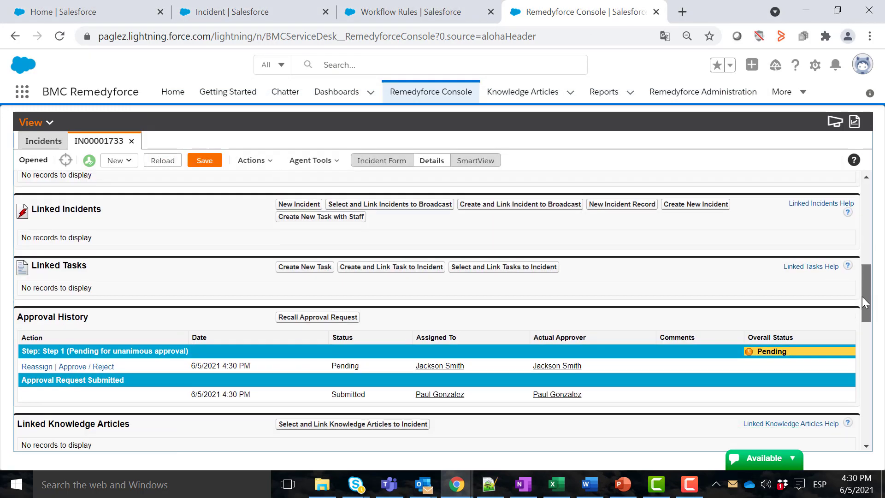
{"action": "left_click_drag", "start_coordinate": [863, 297], "coordinate": [863, 302]}
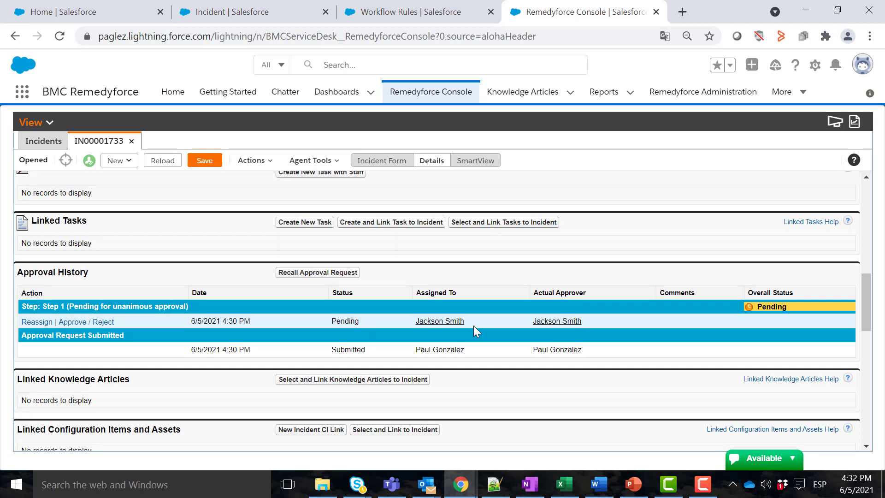
- Open Setup and find the Time-Based Workflow page
{"action": "left_click", "coordinate": [813, 65]}
{"action": "left_click", "coordinate": [740, 94]}
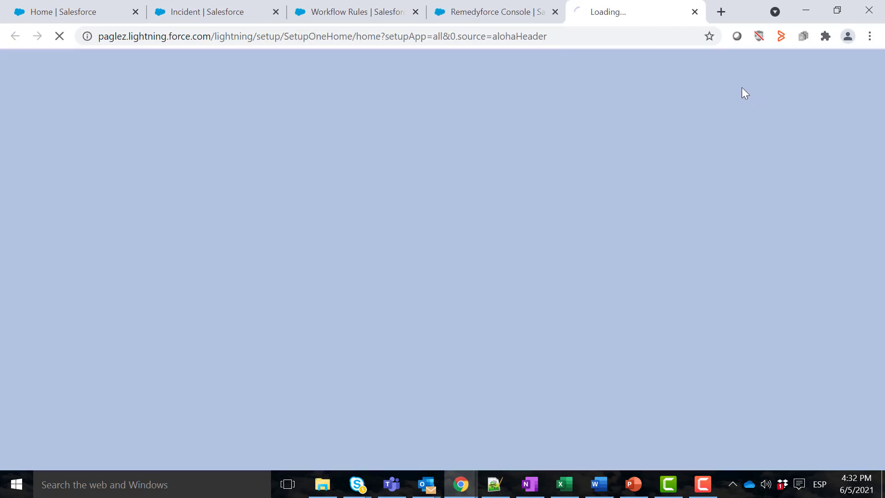
{"action": "type", "text": "t"}
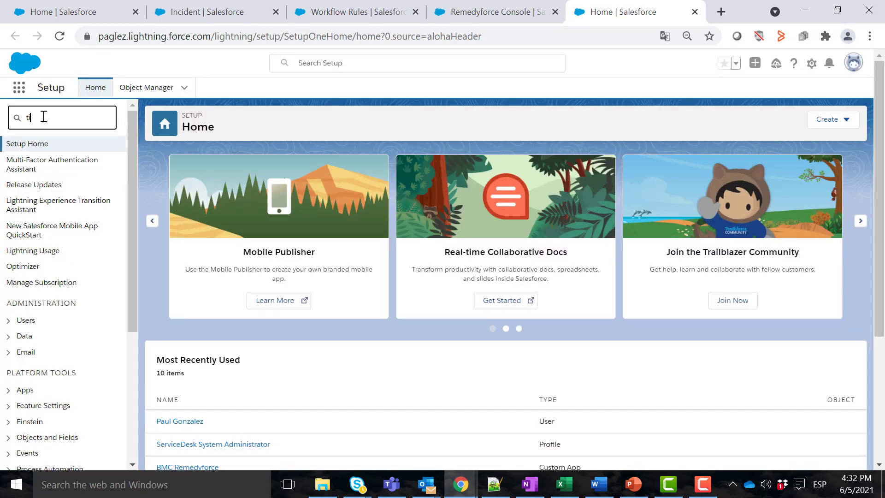
{"action": "type", "text": "ime"}
{"action": "left_click", "coordinate": [93, 180]}
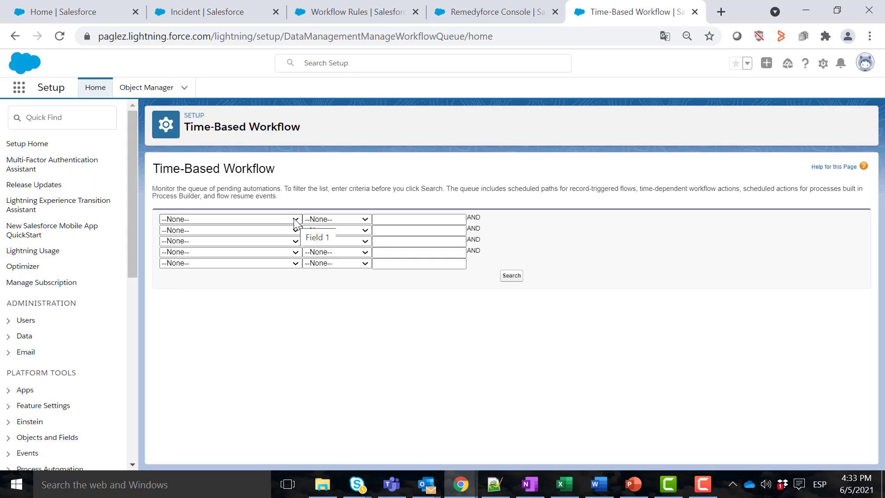
- Search the time-based workflow queue for Workflow Rule, Flow, or Process Name equals "Approval Reminder Workflow"
{"action": "left_click", "coordinate": [294, 218]}
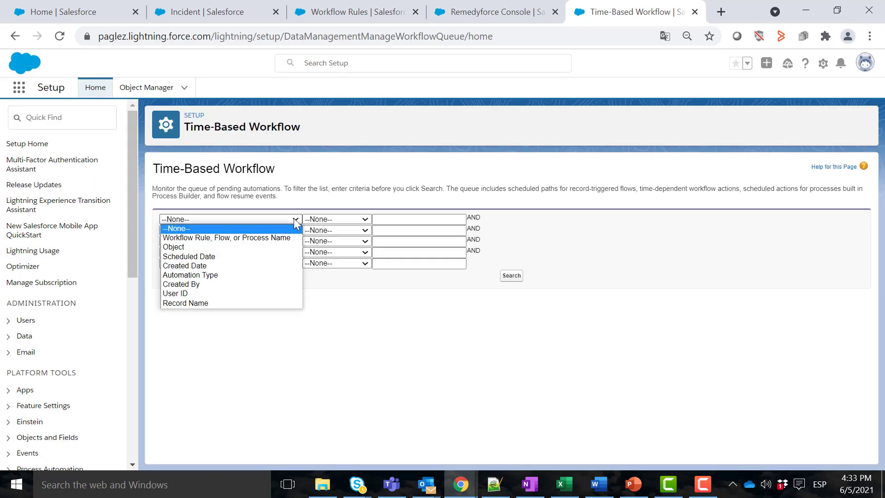
{"action": "left_click", "coordinate": [275, 238]}
{"action": "left_click", "coordinate": [345, 220]}
{"action": "left_click", "coordinate": [350, 238]}
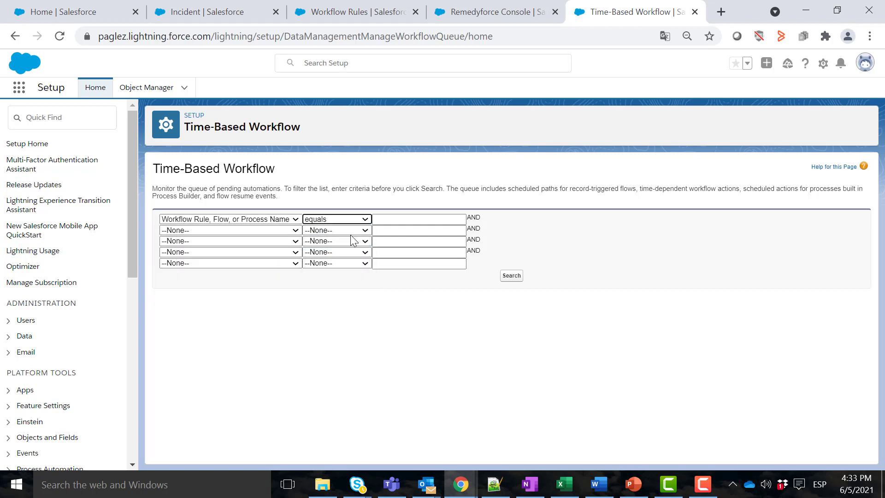
{"action": "left_click", "coordinate": [389, 221]}
{"action": "type", "text": "Approval Reminder Workflow"}
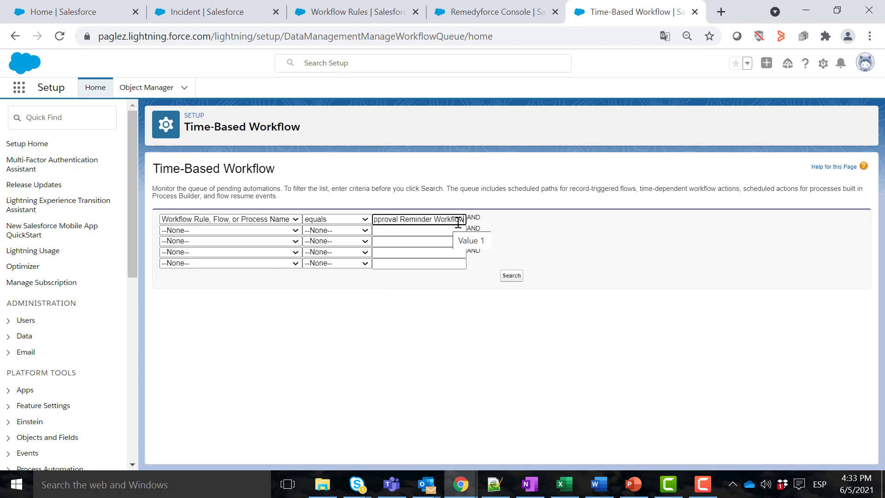
{"action": "left_click", "coordinate": [512, 276]}
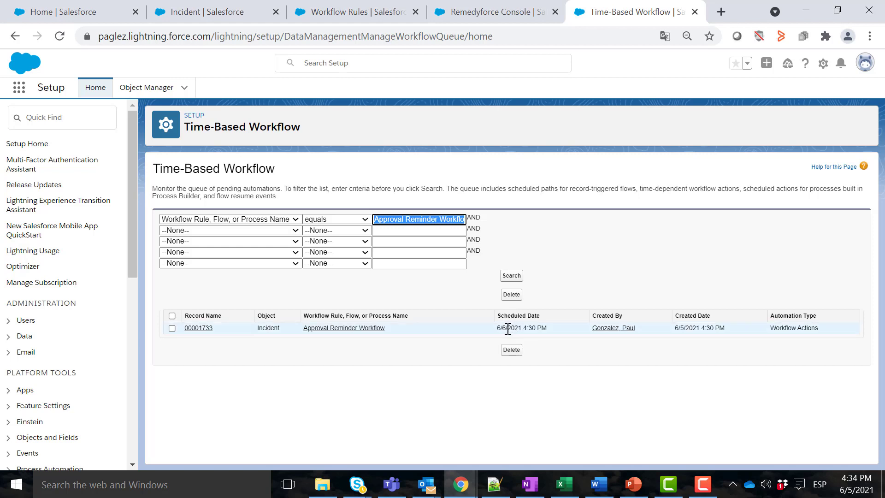
- Return to the incident in the Remedyforce Console and approve its pending approval request
{"action": "left_click", "coordinate": [504, 12]}
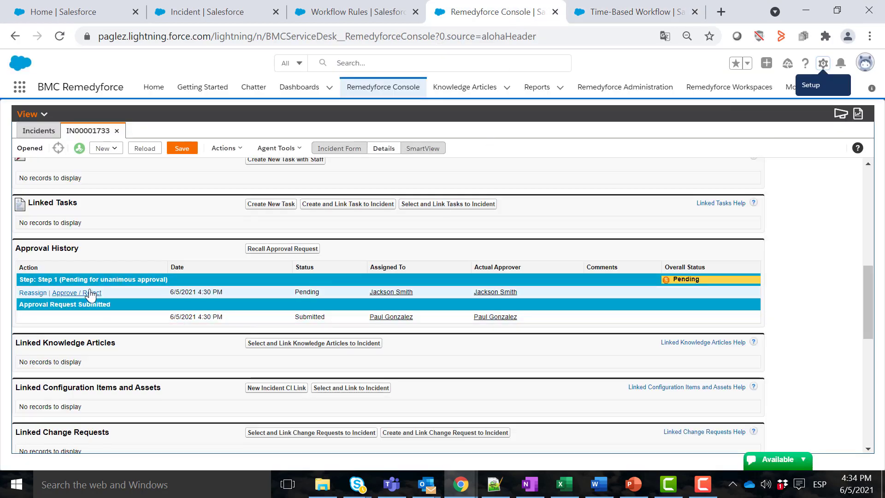
{"action": "left_click", "coordinate": [79, 293]}
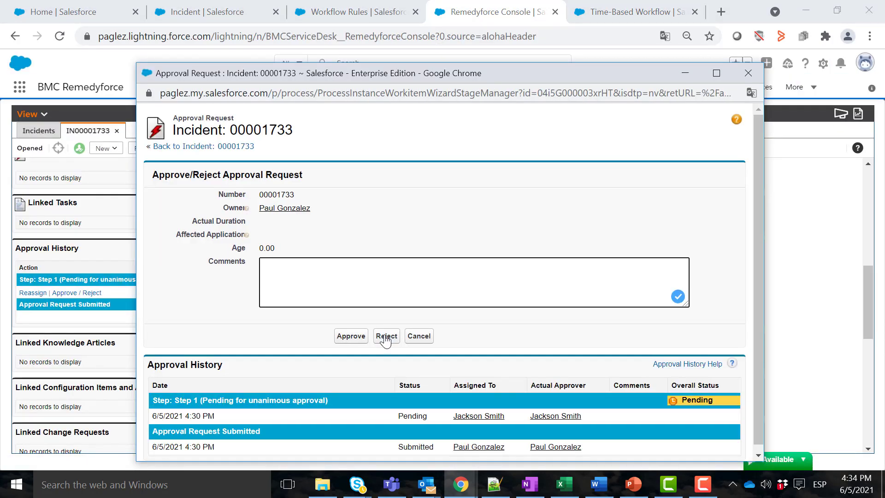
{"action": "left_click", "coordinate": [354, 342]}
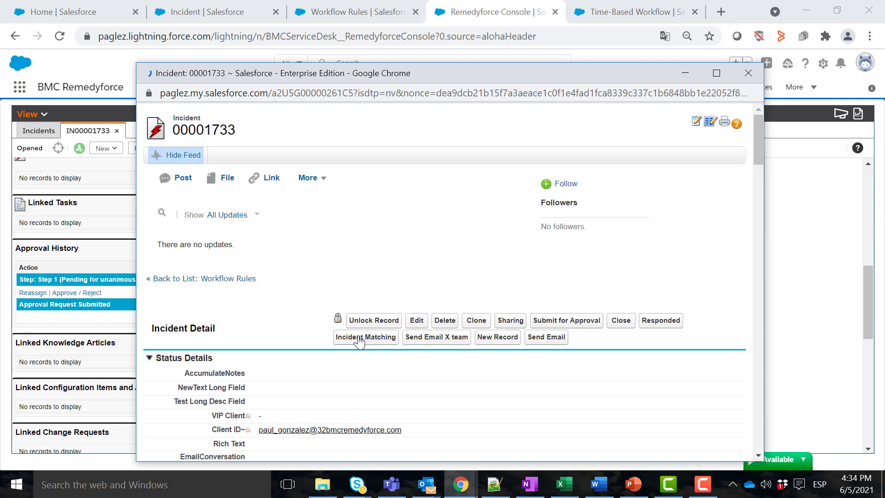
{"action": "left_click", "coordinate": [748, 75]}
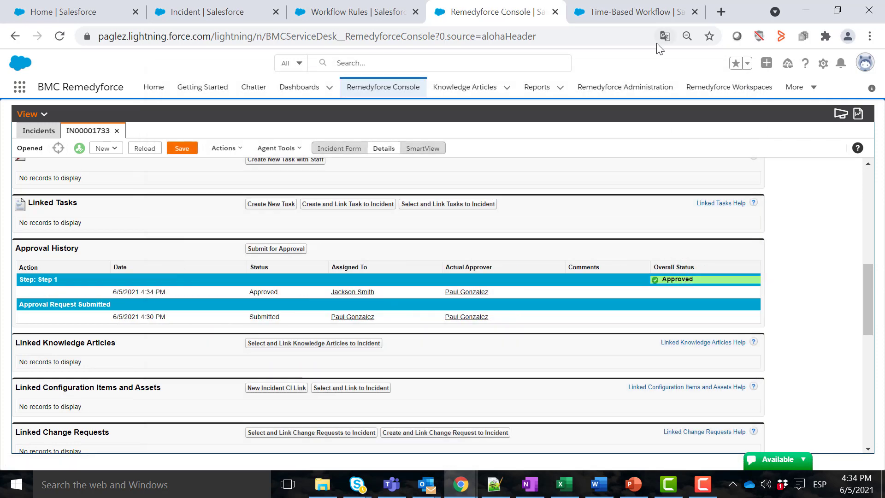
- Rerun the Time-Based Workflow queue search for the Approval Reminder Workflow following the approval
{"action": "left_click", "coordinate": [618, 18]}
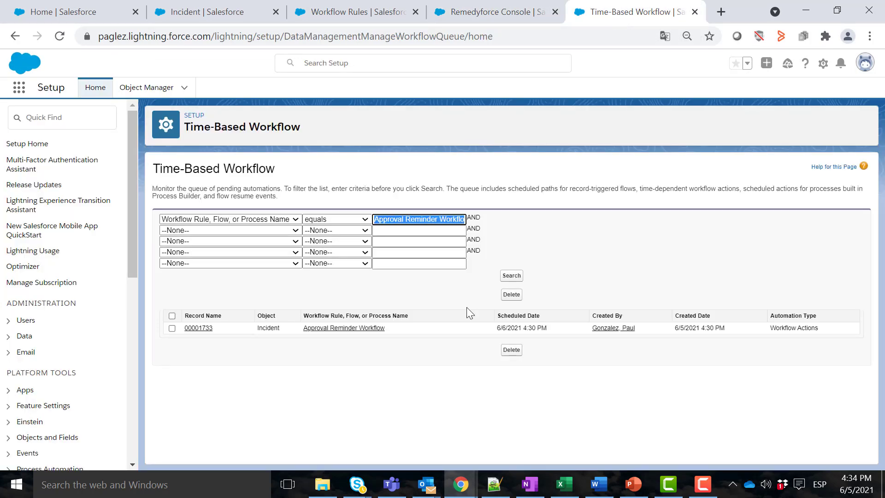
{"action": "left_click", "coordinate": [512, 276]}
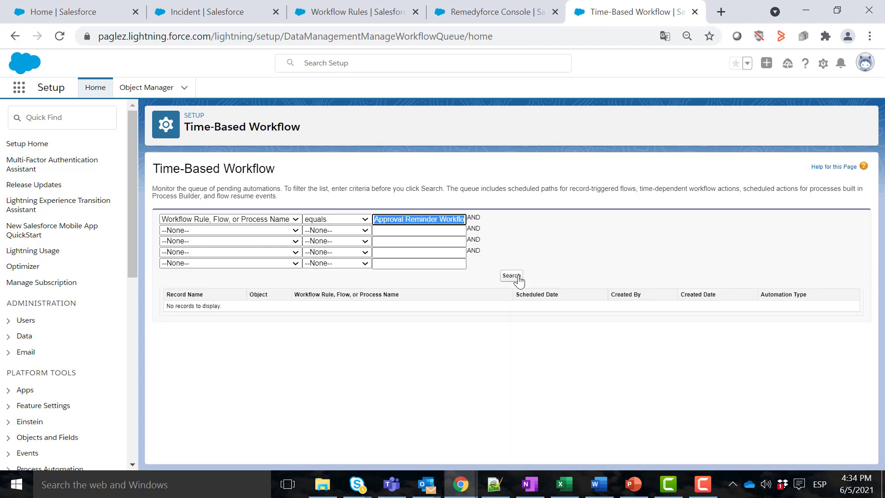